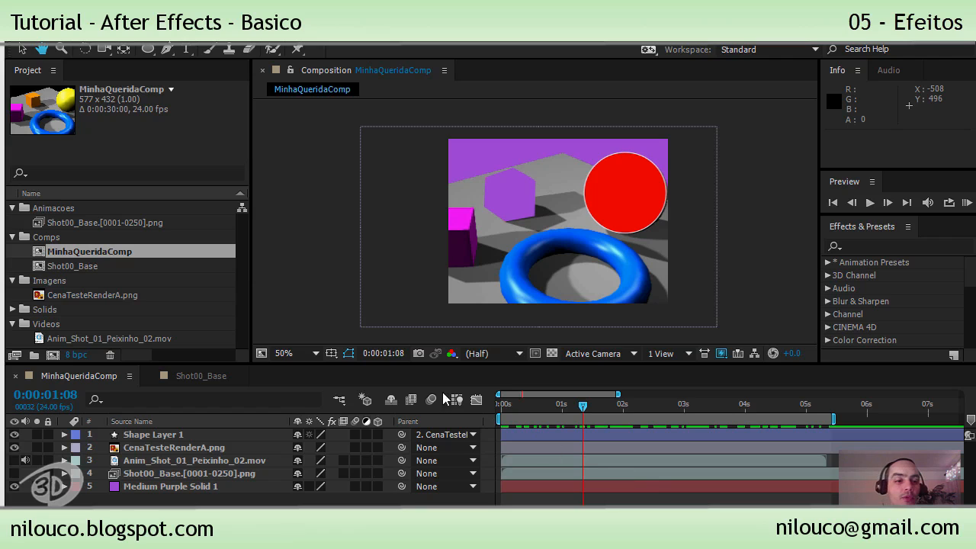
Step: Create a new 577 x 432 composition named Textos at 24 frames per second, lasting 30 seconds
click(53, 356)
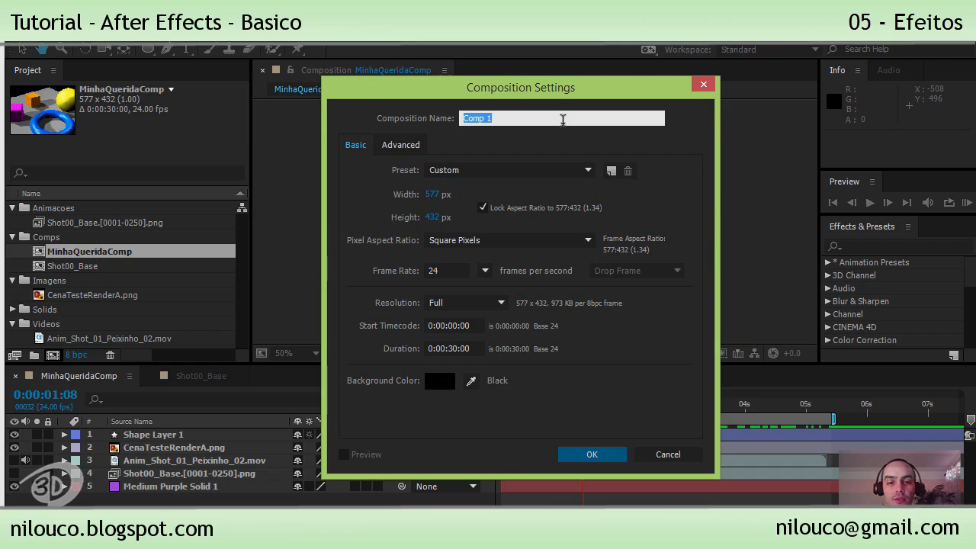
text(Tex)
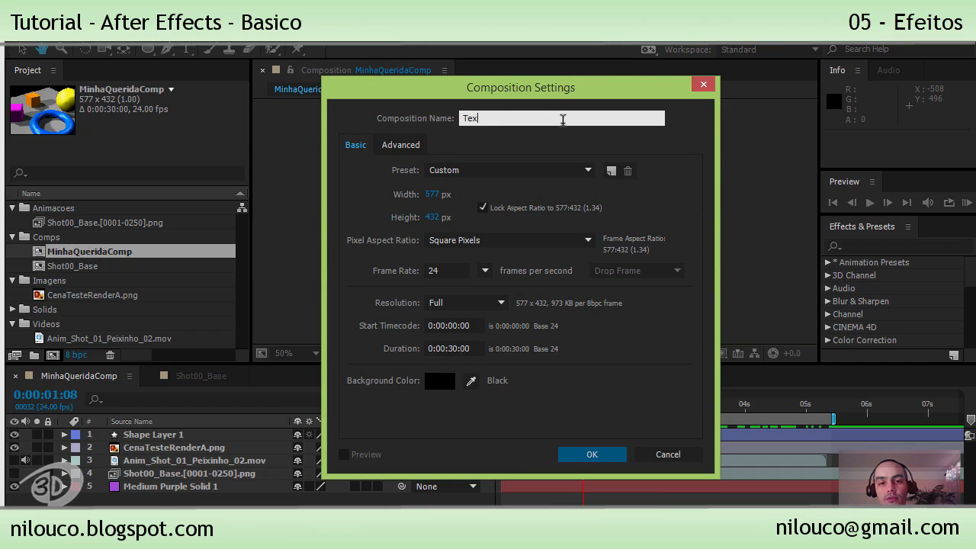
text(tos)
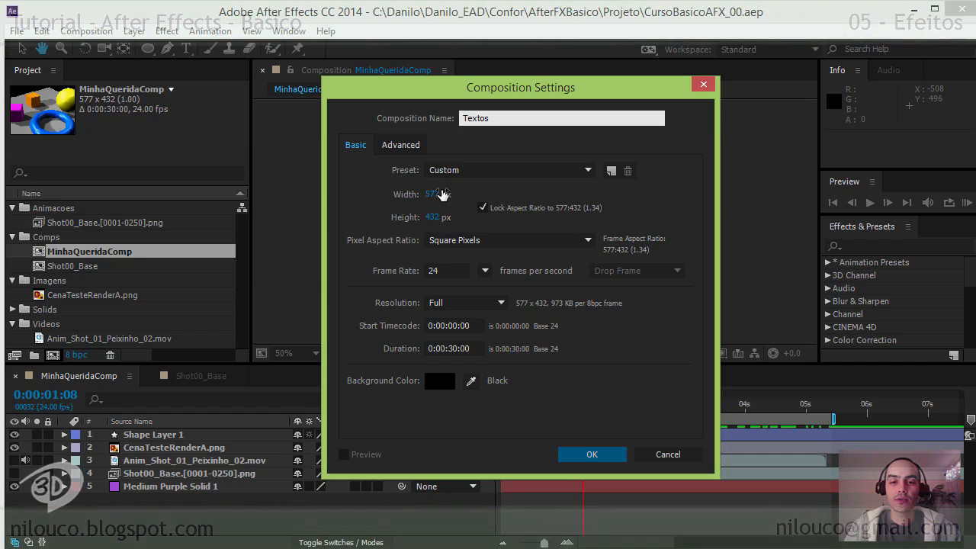
click(579, 452)
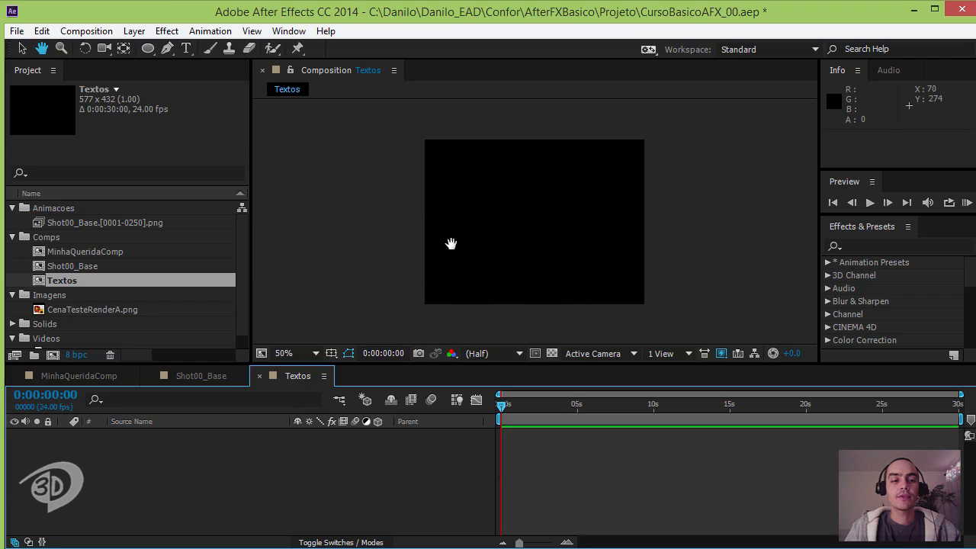
Step: Add a new text layer to the Textos composition reading "Confor"
right_click(224, 466)
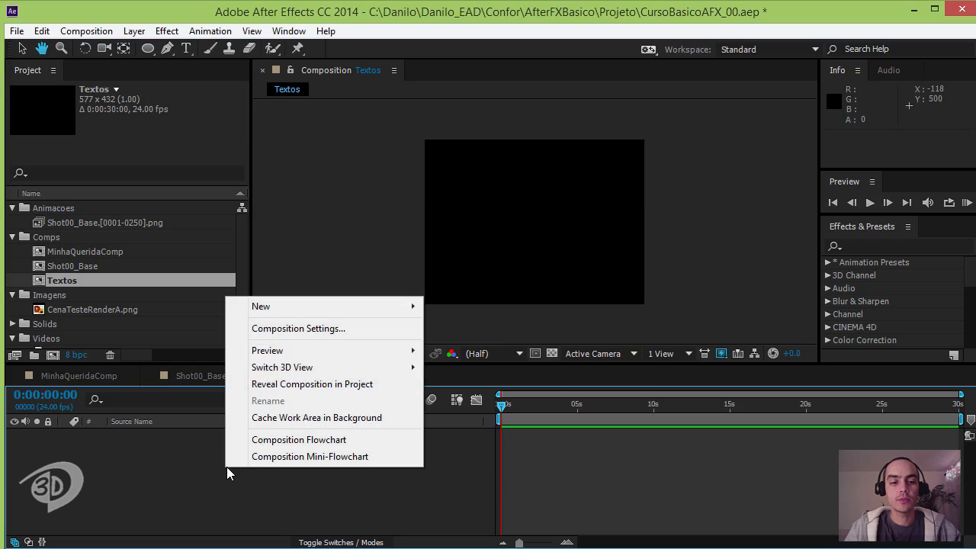
mouse_move(308, 309)
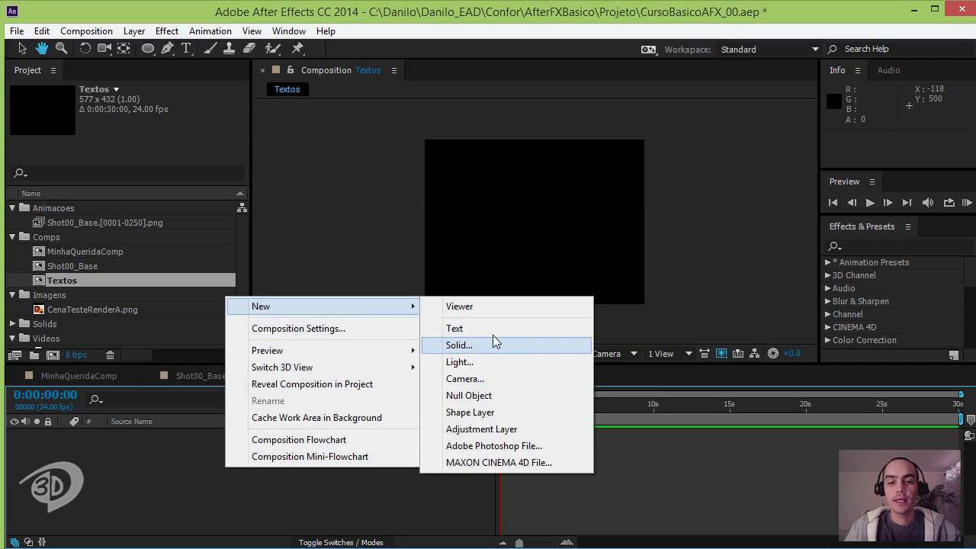
click(496, 336)
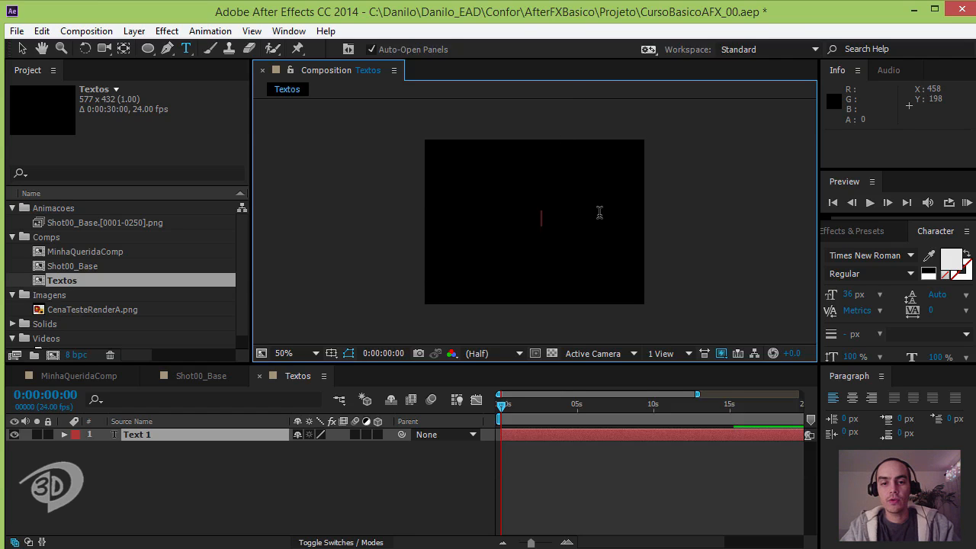
text(dff)
key(BackSpace)
key(BackSpace)
key(BackSpace)
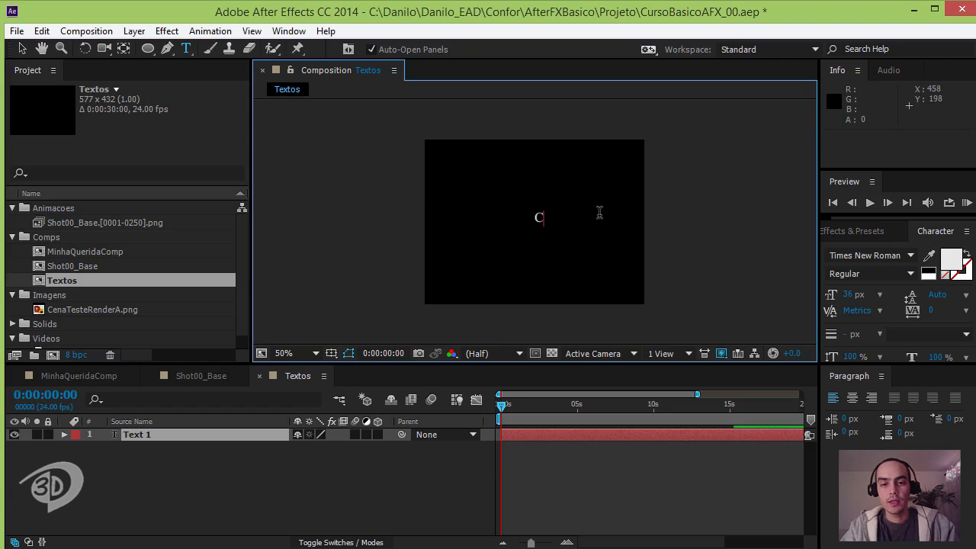
text(Confor)
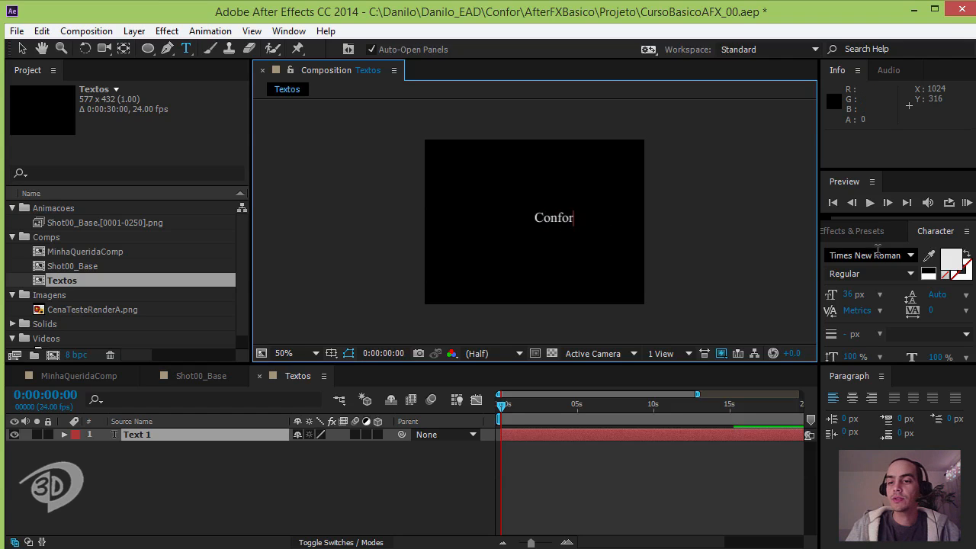
key(ctrl+a)
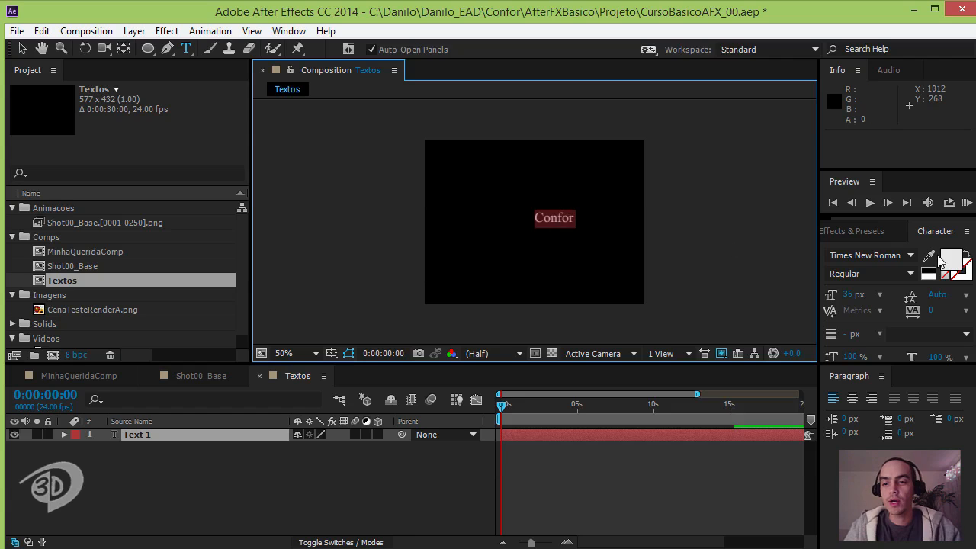
click(138, 466)
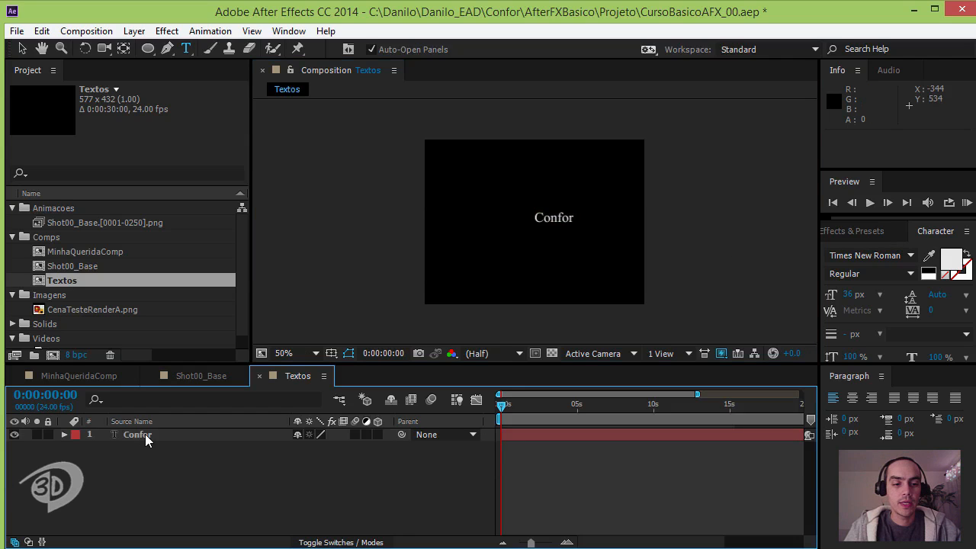
Step: Set the font size of the Confor text layer to 110 px
click(144, 434)
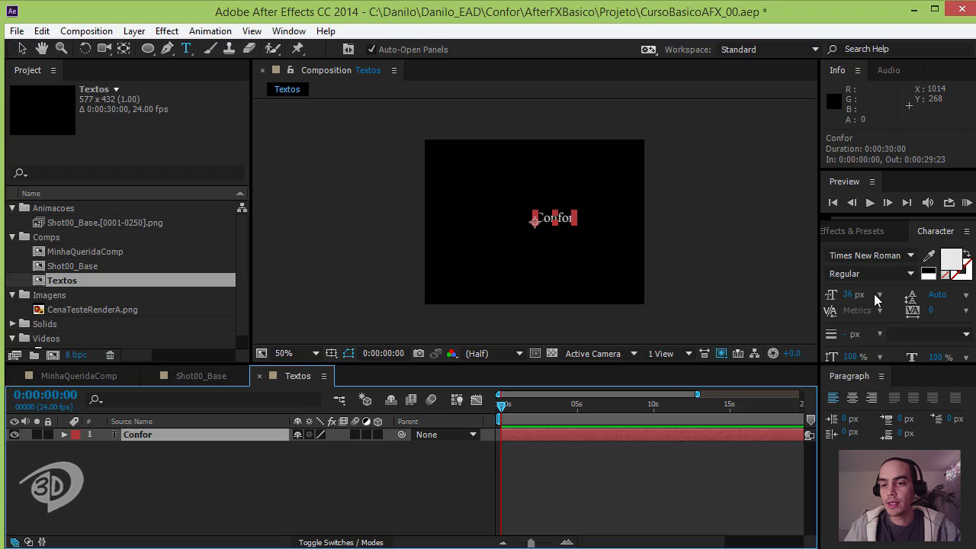
click(848, 294)
text(72)
key(Return)
drag(883, 296, 883, 296)
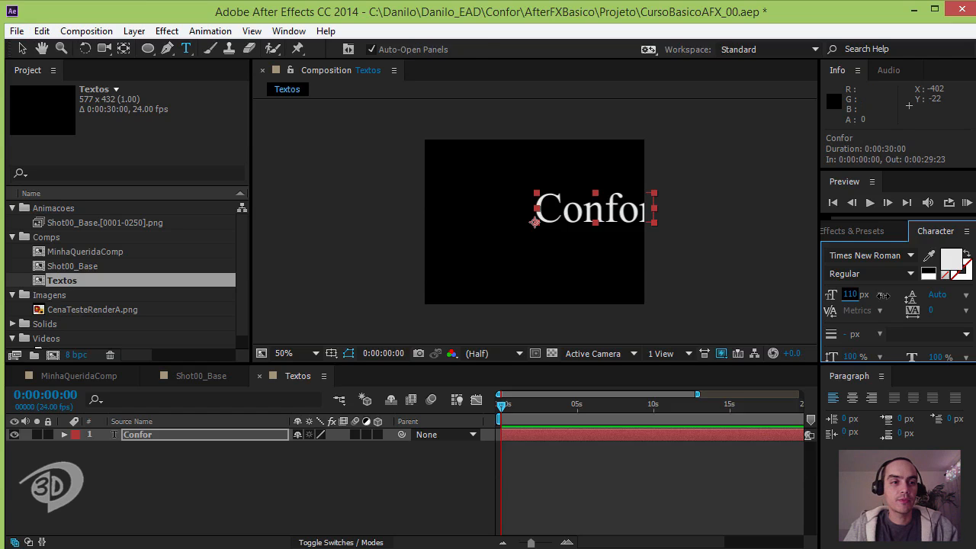
Step: Move the Confor text to about position 138.5, 206 and change its font to Trebuchet MS
key(v)
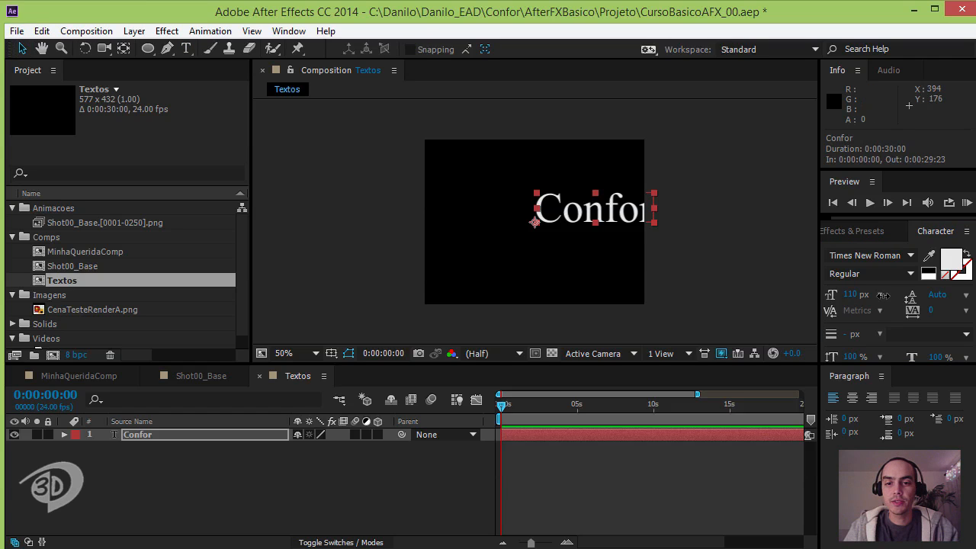
drag(575, 207, 521, 202)
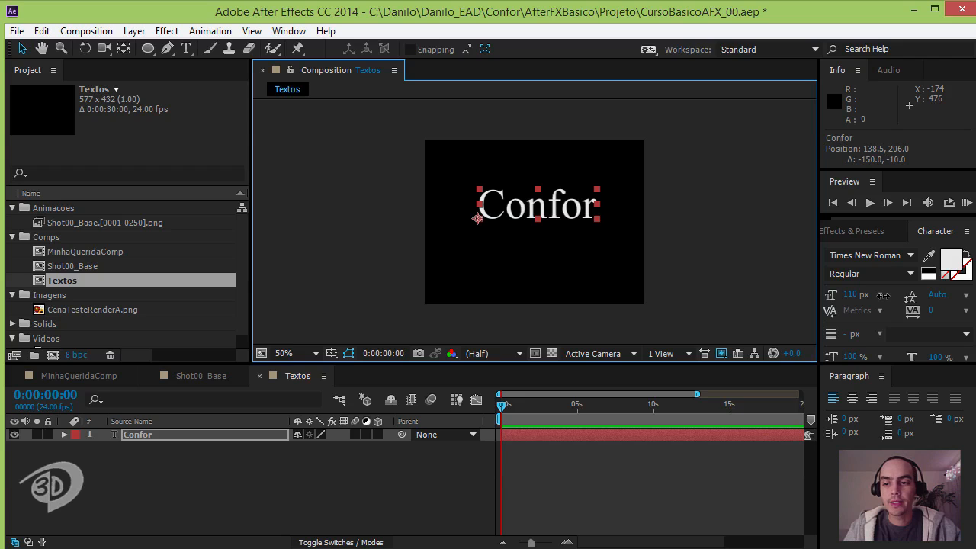
click(869, 254)
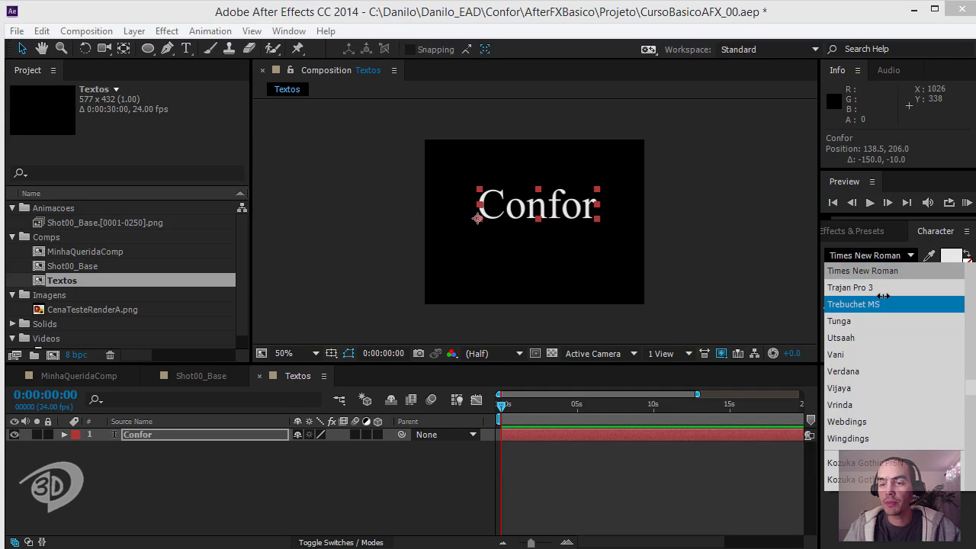
click(882, 299)
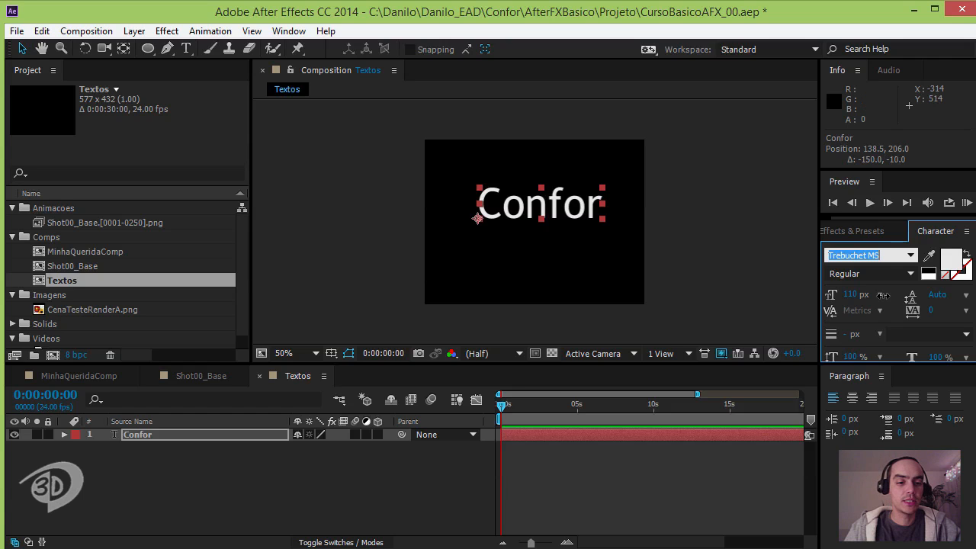
Step: Apply the Gaussian Blur effect from the Blur & Sharpen category to the Confor text layer
right_click(150, 435)
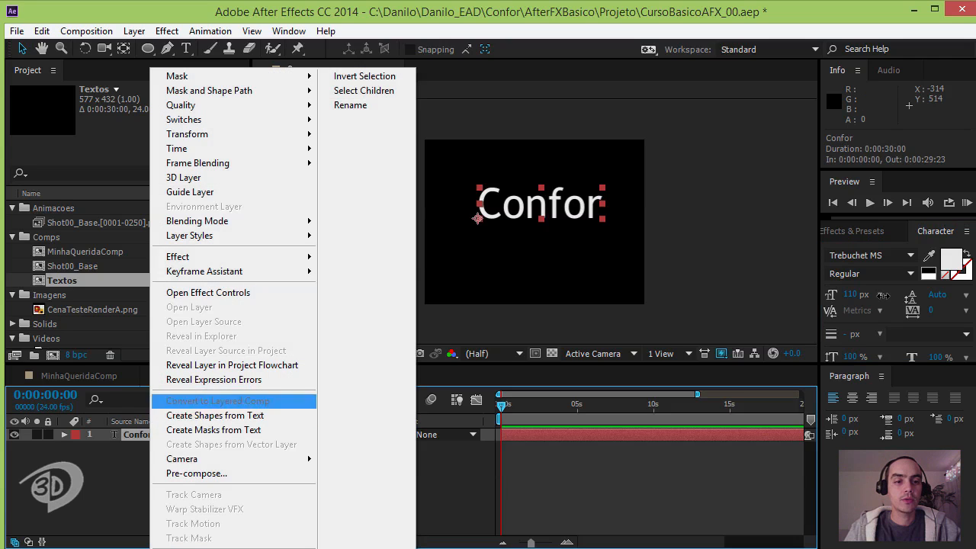
mouse_move(198, 257)
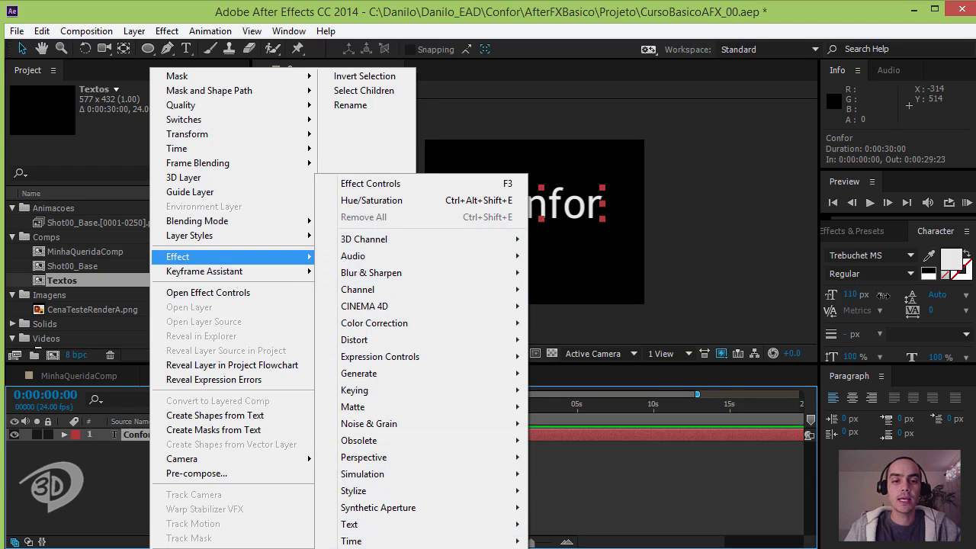
mouse_move(355, 390)
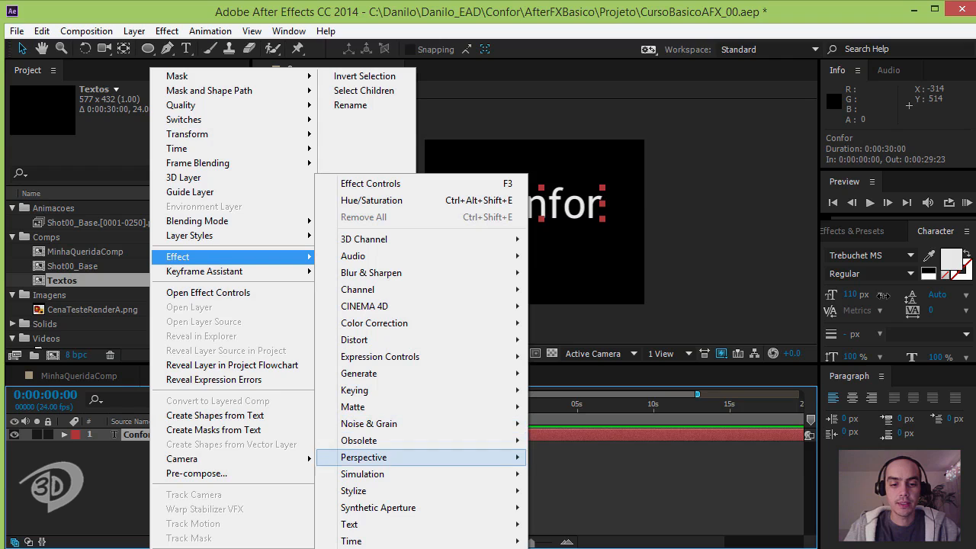
mouse_move(381, 473)
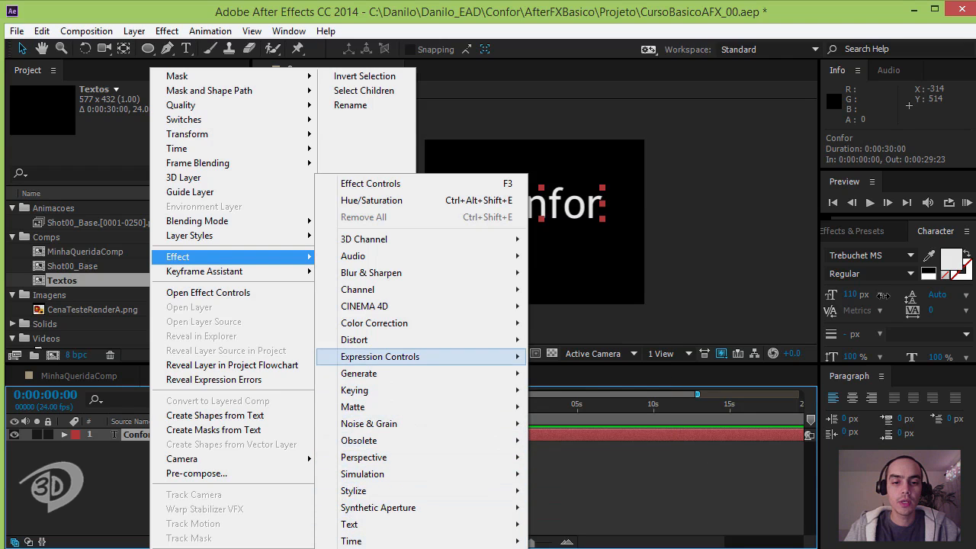
mouse_move(374, 322)
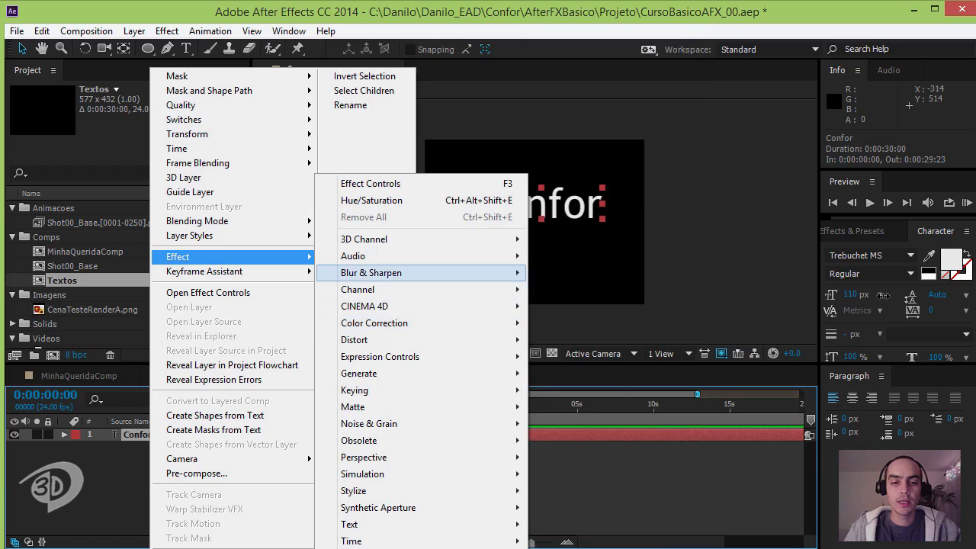
mouse_move(371, 273)
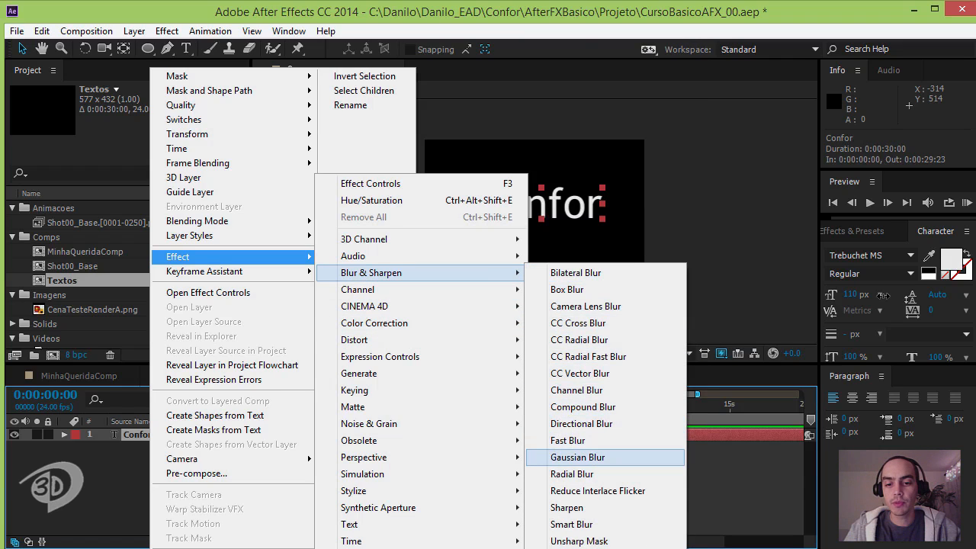
click(577, 456)
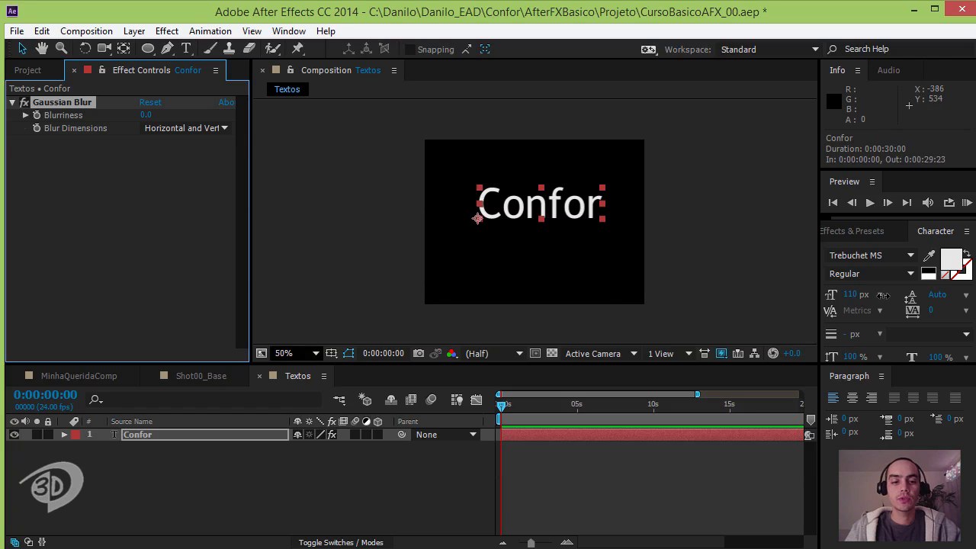
Step: View the composition at 100% and try Gaussian Blur blurriness values of 21, 0 and about 52
click(296, 353)
click(303, 234)
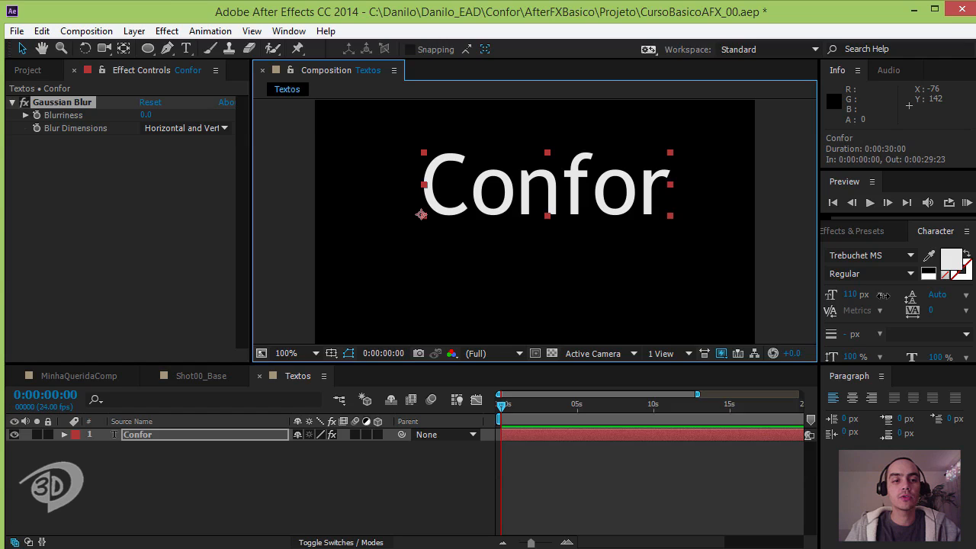
drag(145, 115, 306, 115)
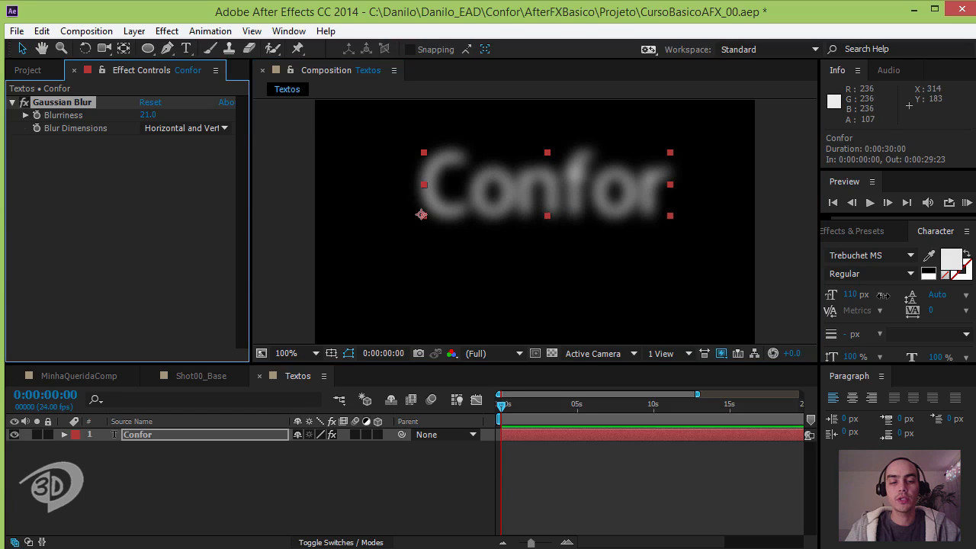
drag(148, 115, 3, 115)
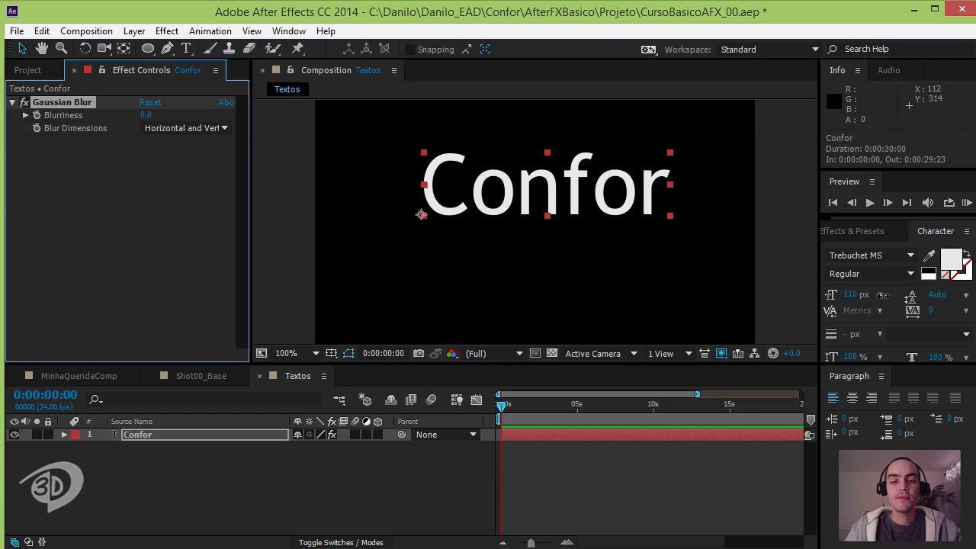
drag(145, 115, 535, 115)
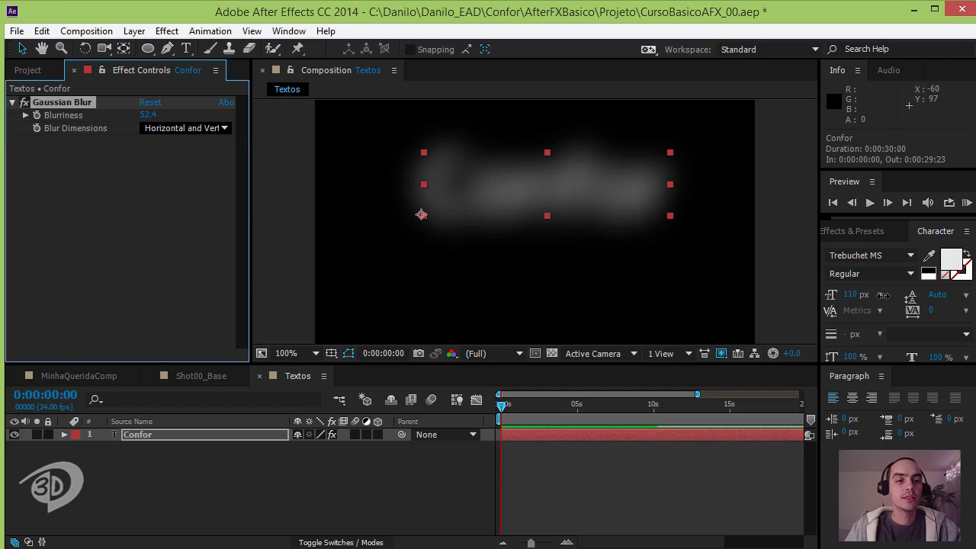
Step: Set the Gaussian Blur's blurriness to 50 and enable its keyframing at 0:00:00:00
click(148, 115)
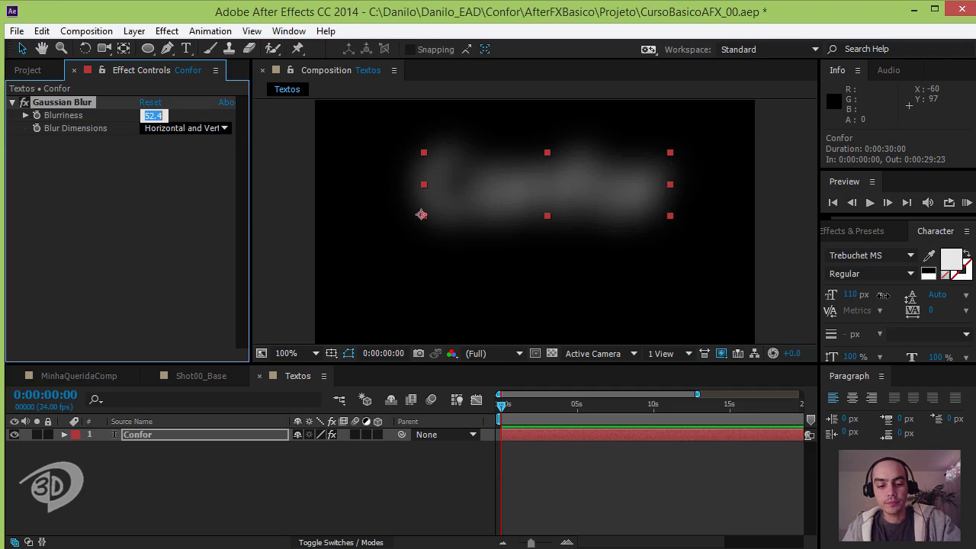
text(50)
key(Return)
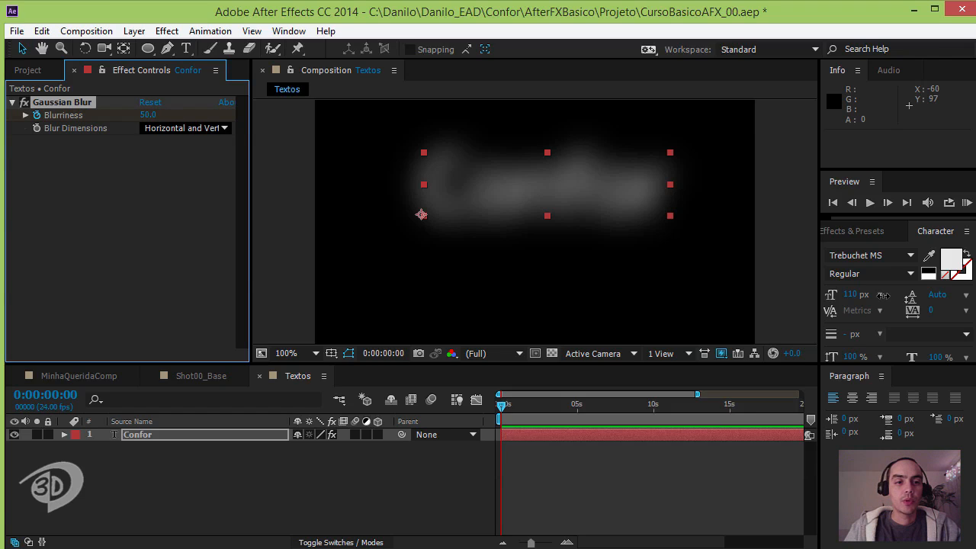
Step: Keyframe the Gaussian Blur's blurriness at 0 at time 0:00:01:01
key(space)
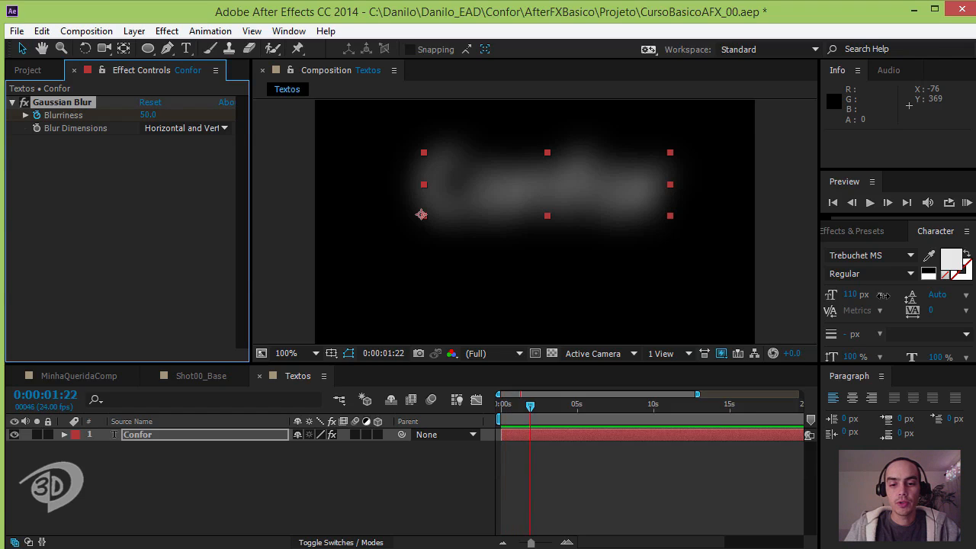
key(Page_Up)
key(Page_Up)
key(Page_Up)
key(Page_Up)
key(Page_Up)
key(Page_Up)
key(Page_Up)
key(Page_Up)
key(Page_Up)
key(Page_Up)
key(Page_Up)
key(Page_Up)
key(Page_Up)
key(Page_Up)
key(Page_Up)
key(Page_Up)
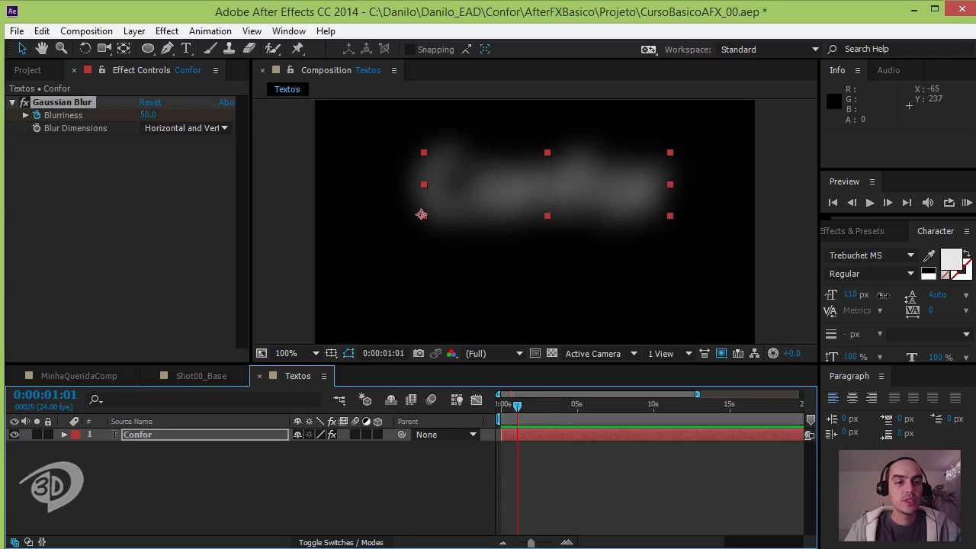
drag(147, 115, 46, 115)
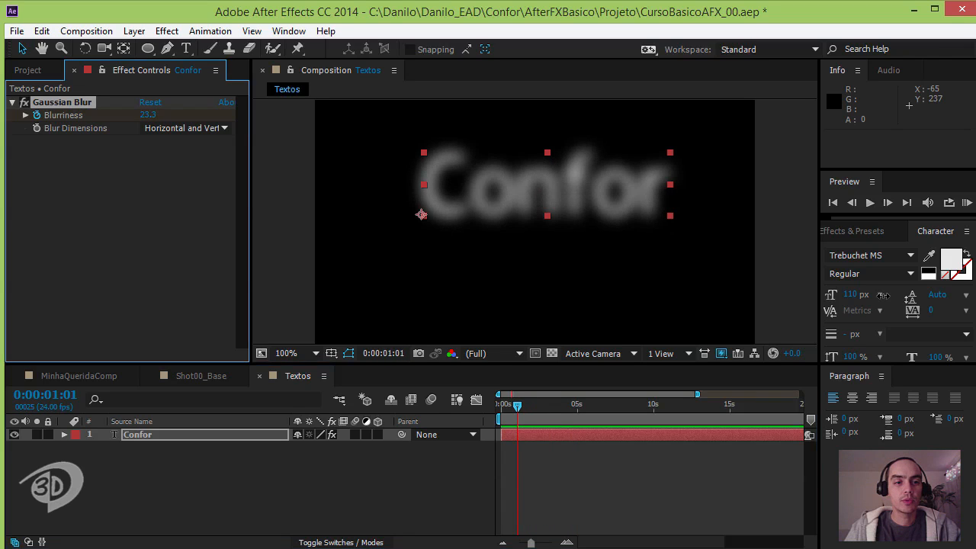
click(148, 115)
text(0)
key(Return)
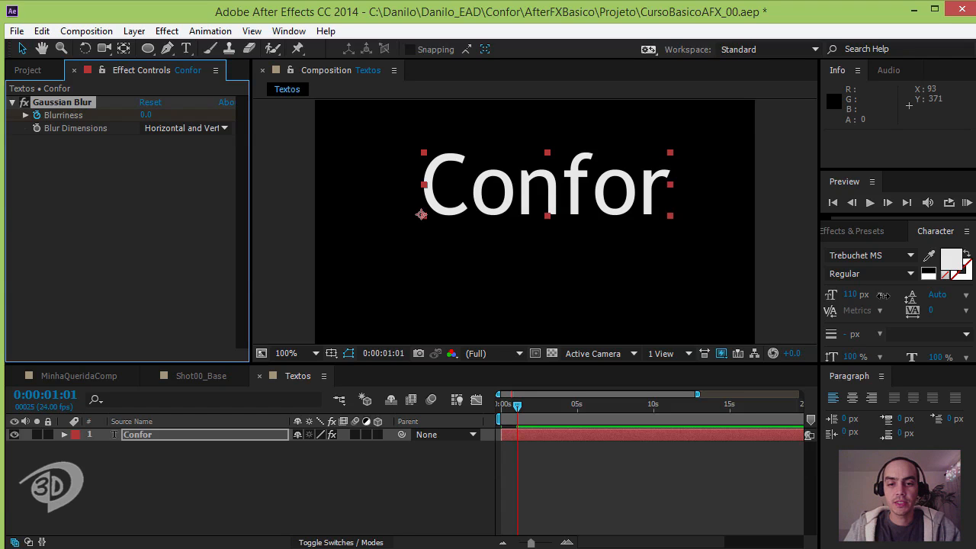
Step: Go to time 0:00:02:06 and inspect the Confor layer's Gaussian Blur properties and blurriness keyframes in the timeline
mouse_move(517, 406)
mouse_down()
mouse_move(501, 406)
mouse_move(538, 406)
mouse_move(499, 406)
mouse_move(578, 406)
mouse_move(500, 406)
mouse_move(535, 406)
mouse_up()
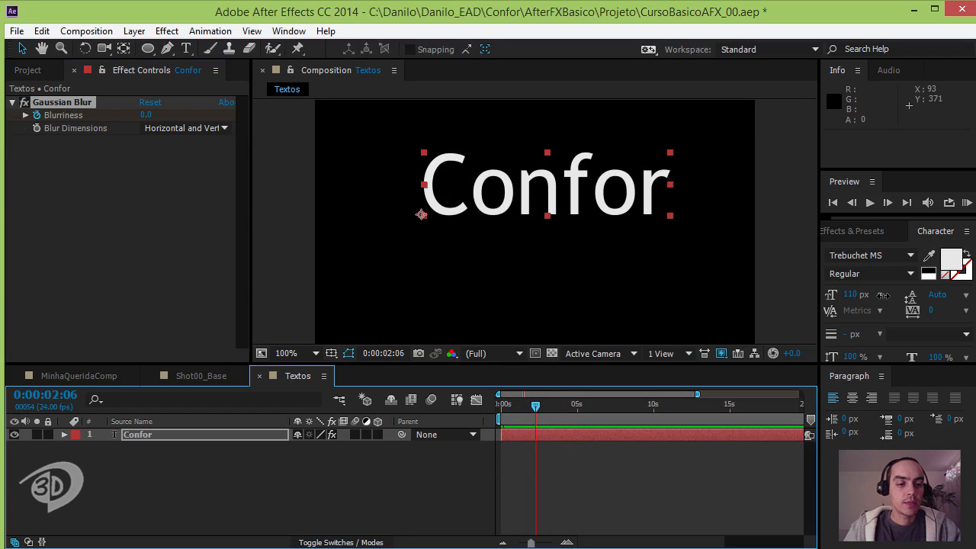
click(64, 435)
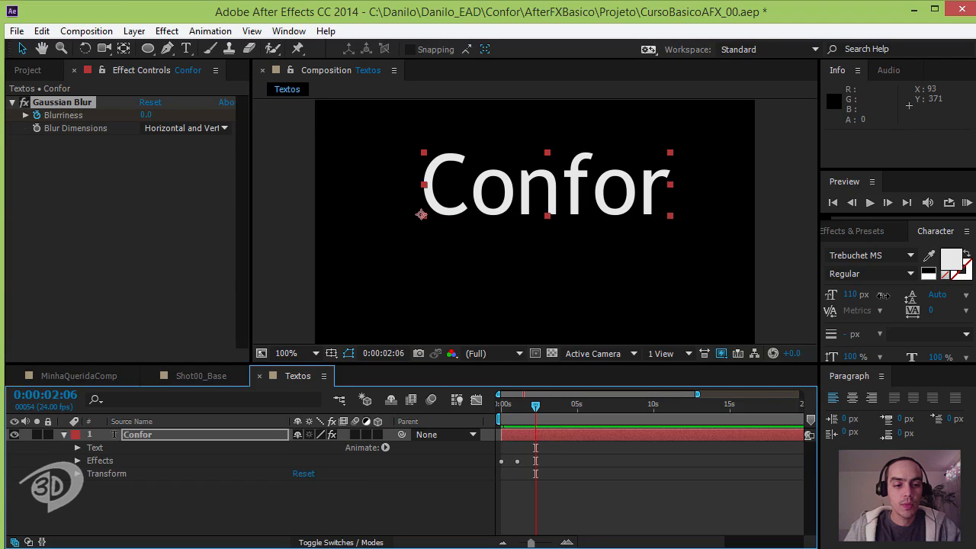
key(F2)
click(77, 460)
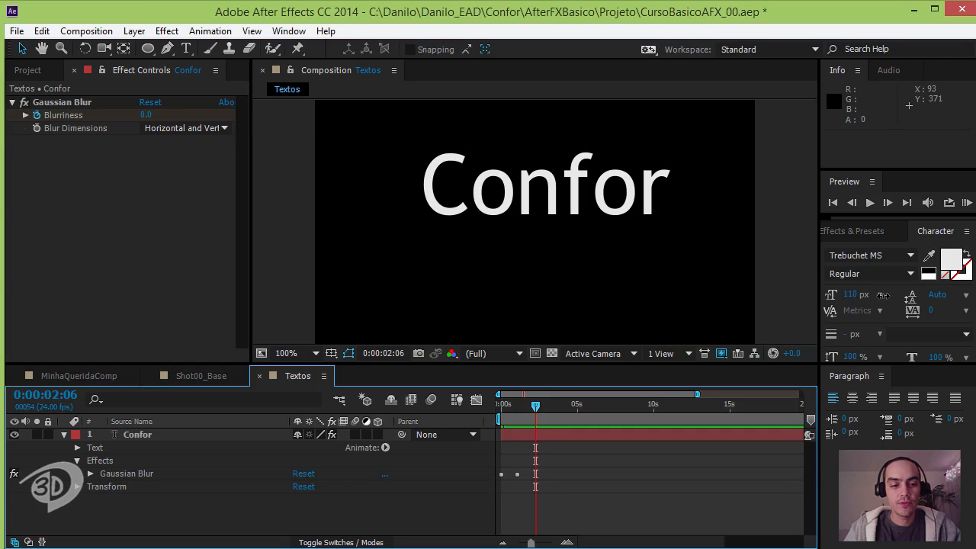
click(90, 473)
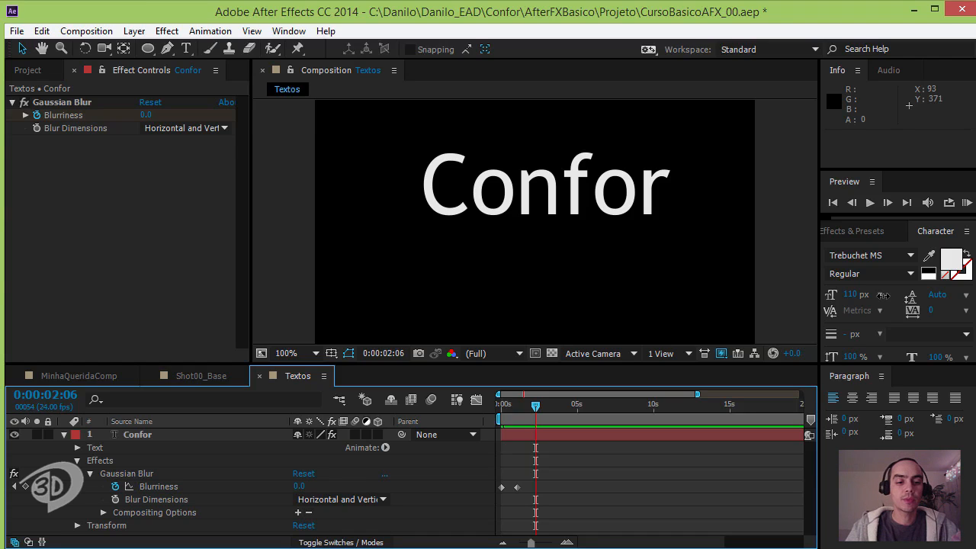
click(90, 473)
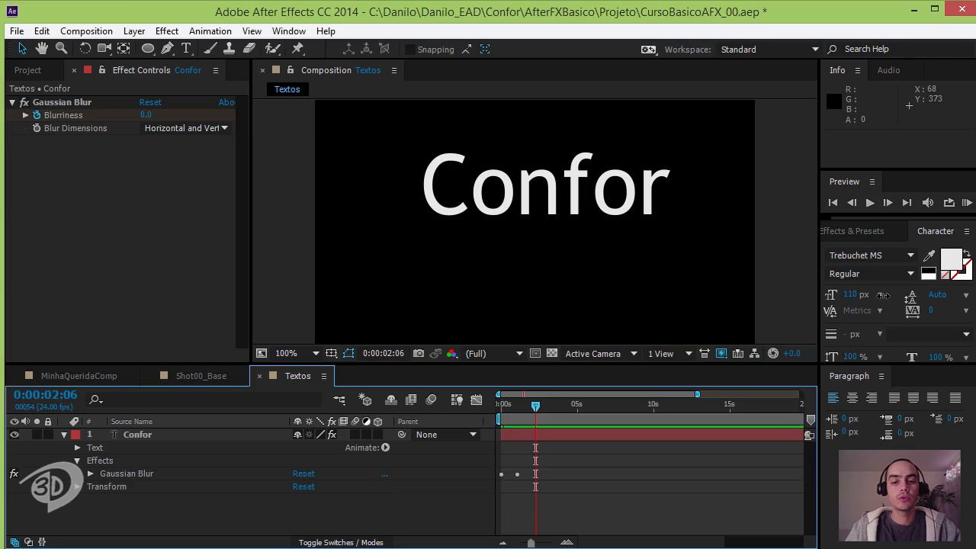
Step: Apply the Hue/Saturation effect from the Color Correction category to the Confor text layer
right_click(57, 144)
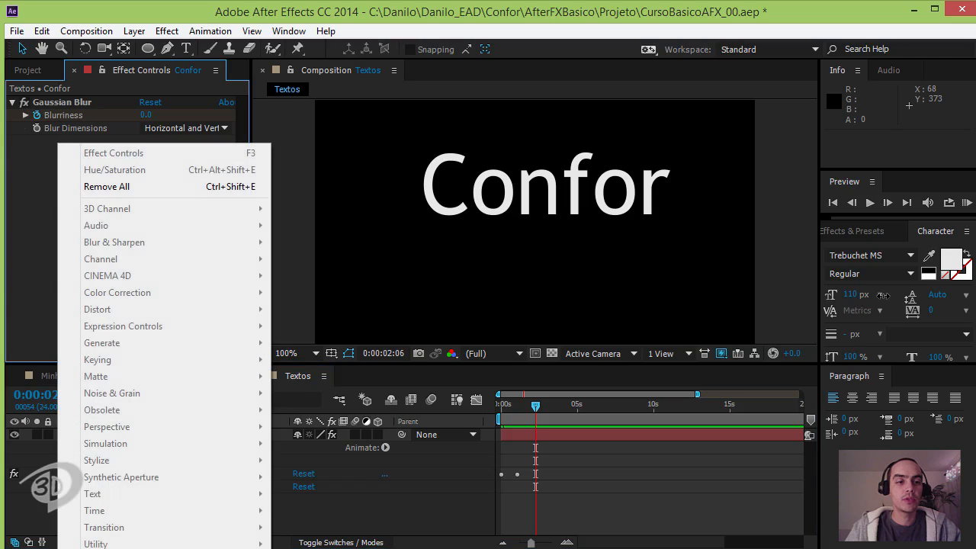
key(Escape)
right_click(77, 144)
key(Escape)
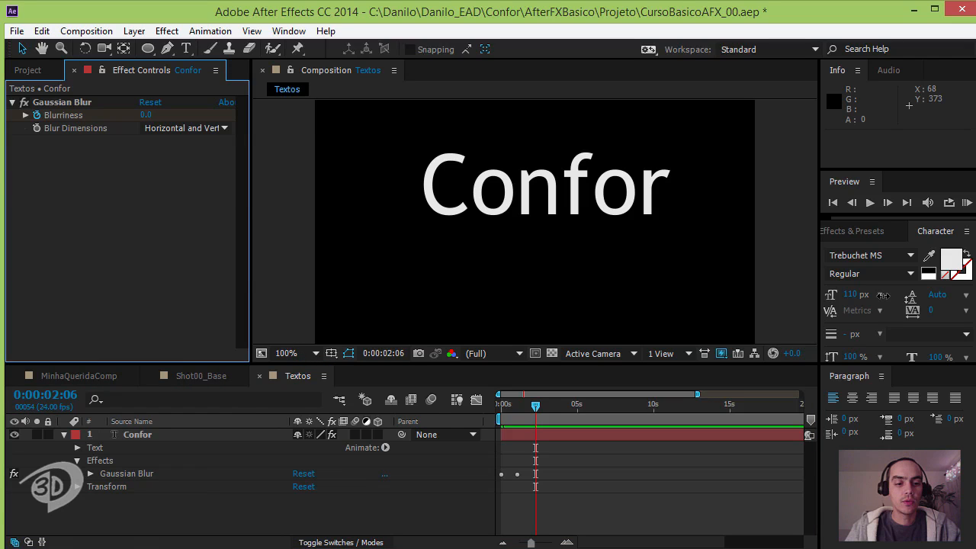
right_click(95, 144)
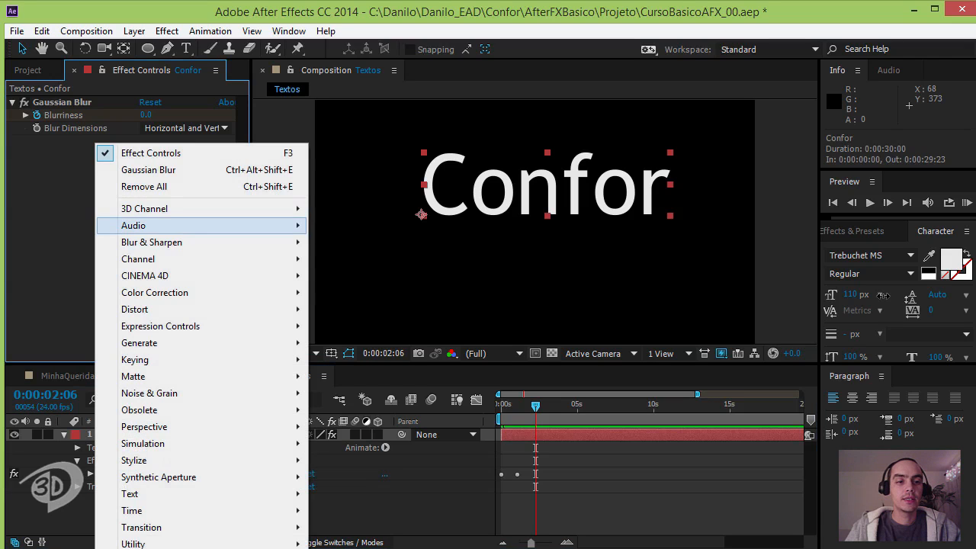
mouse_move(190, 208)
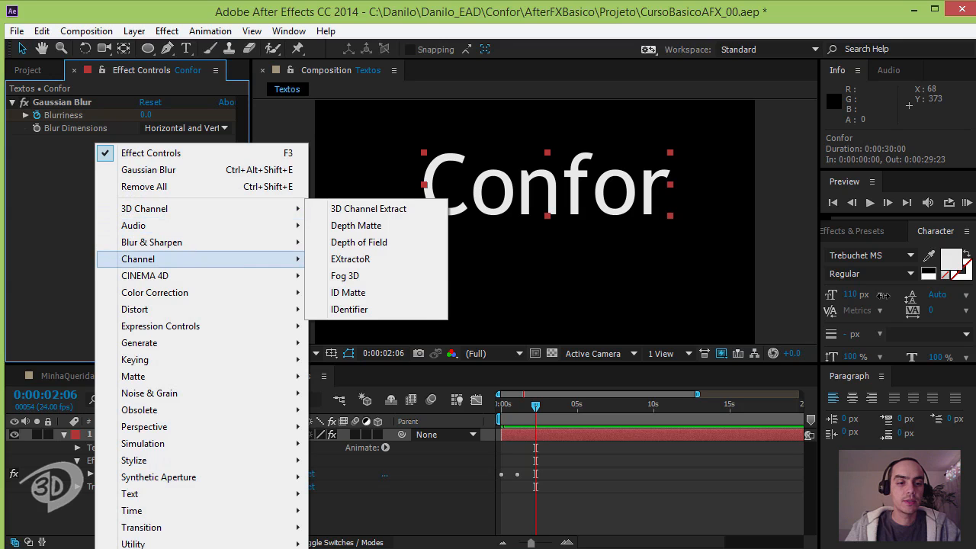
mouse_move(191, 376)
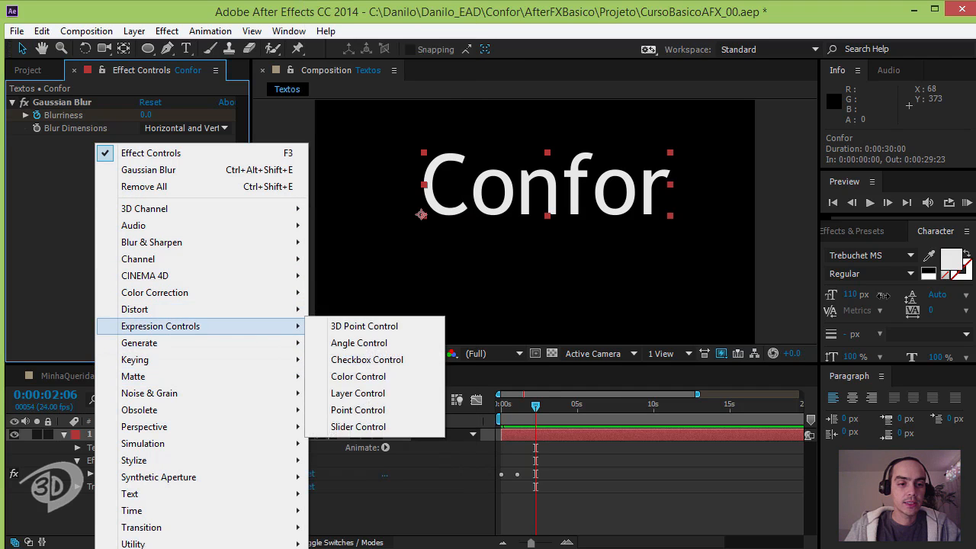
mouse_move(190, 292)
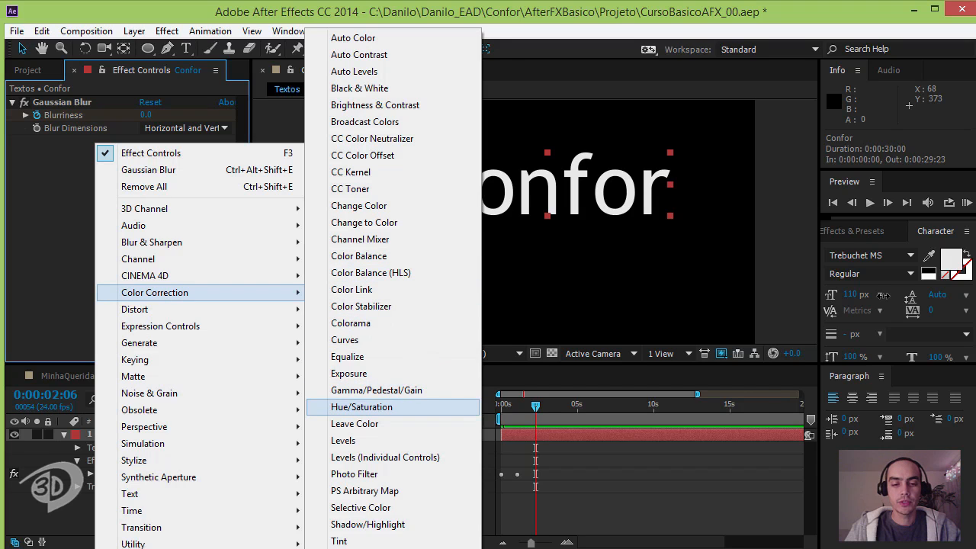
click(361, 407)
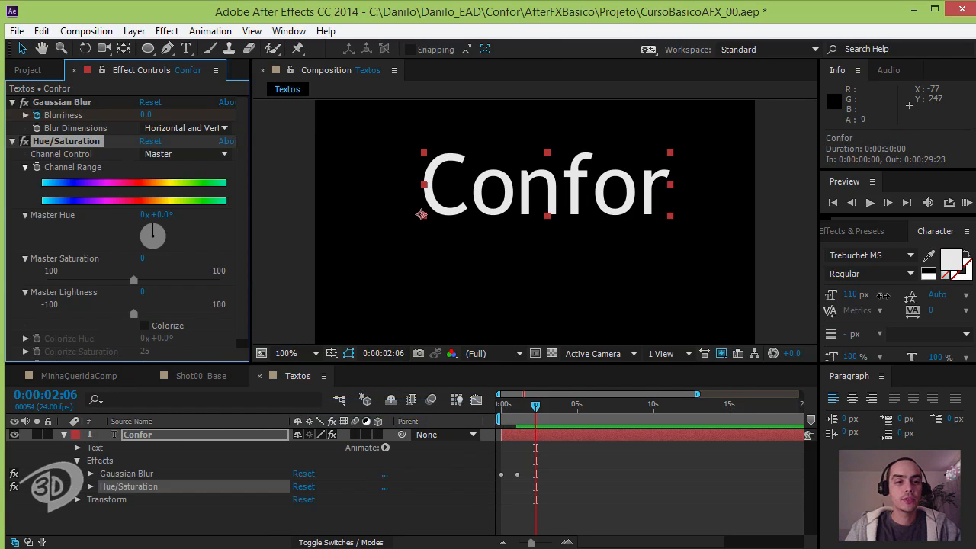
Step: Try a Hue/Saturation master hue of 30°, then Colorize with a hue of 32° and a saturation of 14
mouse_move(153, 229)
mouse_down()
mouse_move(163, 235)
mouse_move(158, 227)
mouse_up()
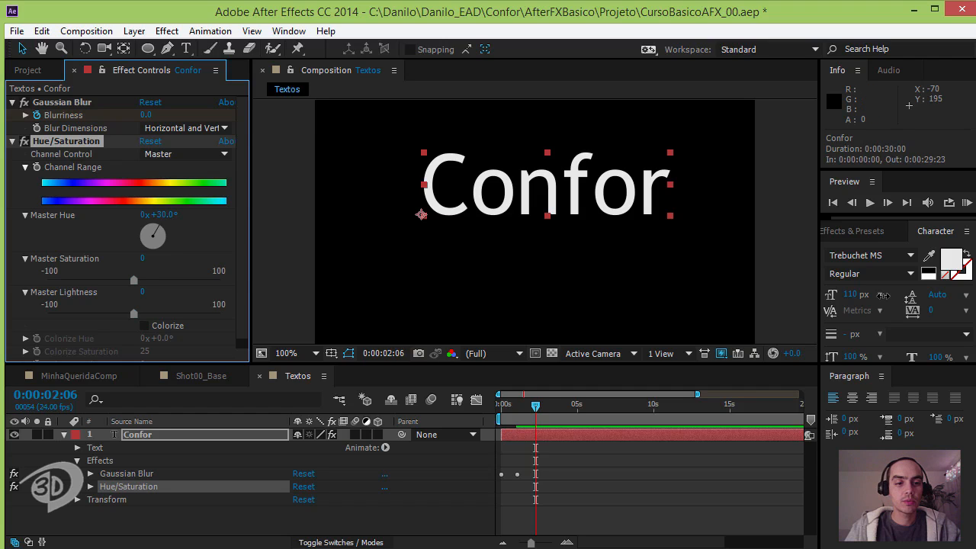
click(144, 325)
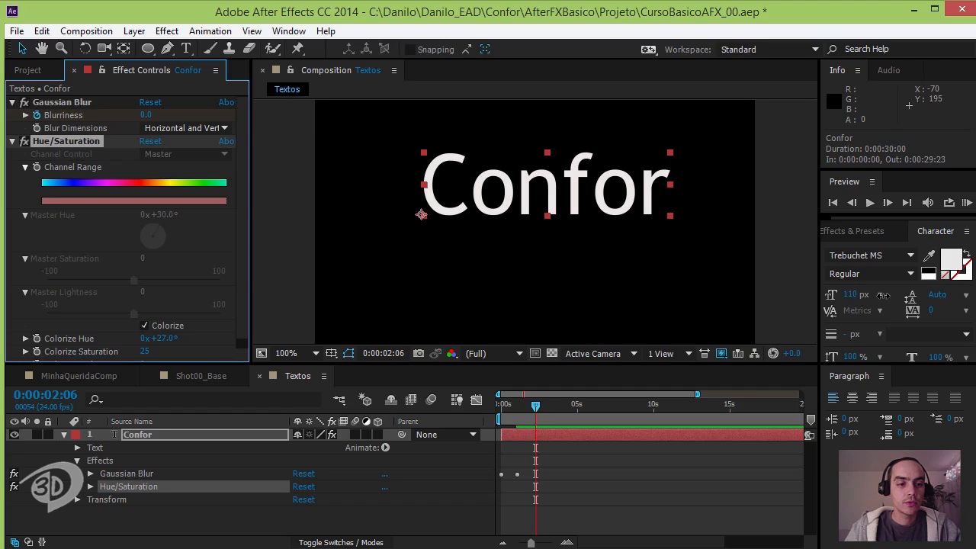
drag(180, 339, 189, 339)
drag(243, 305, 242, 324)
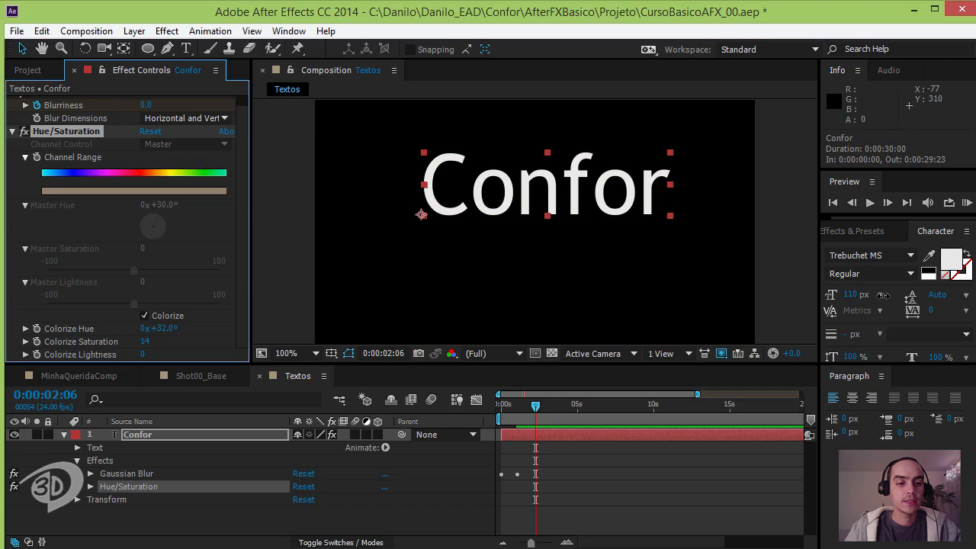
click(144, 315)
click(144, 315)
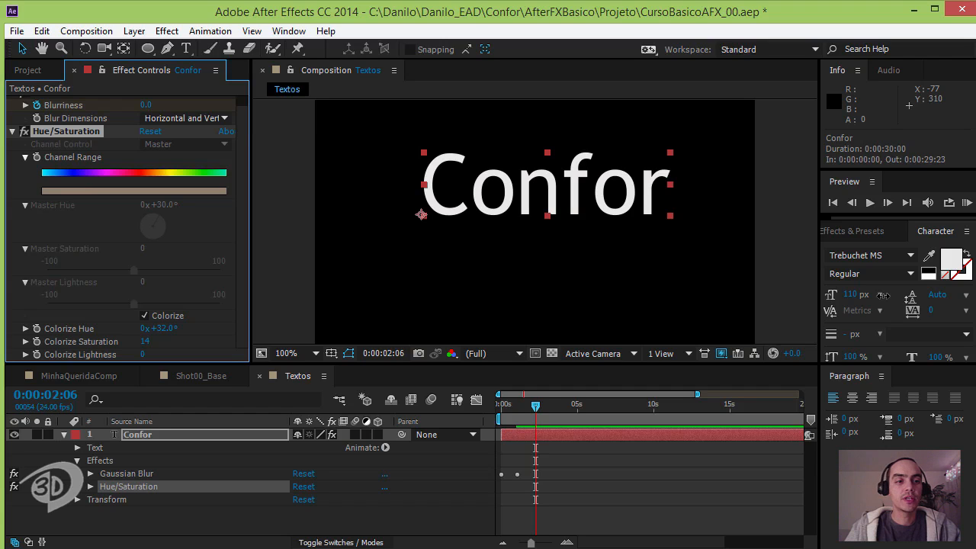
Step: Collapse the Hue/Saturation effect and delete it from the Confor text layer
click(12, 131)
click(92, 193)
click(66, 141)
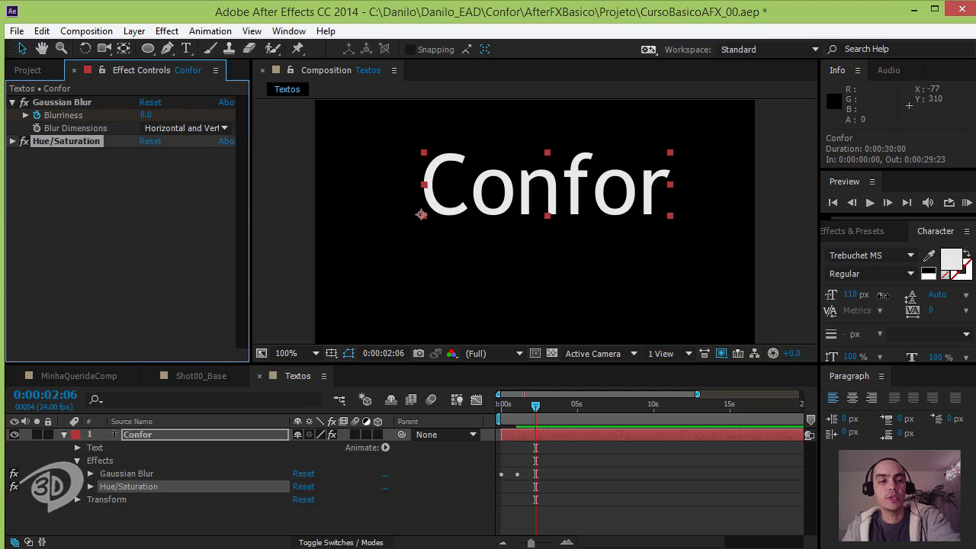
key(Delete)
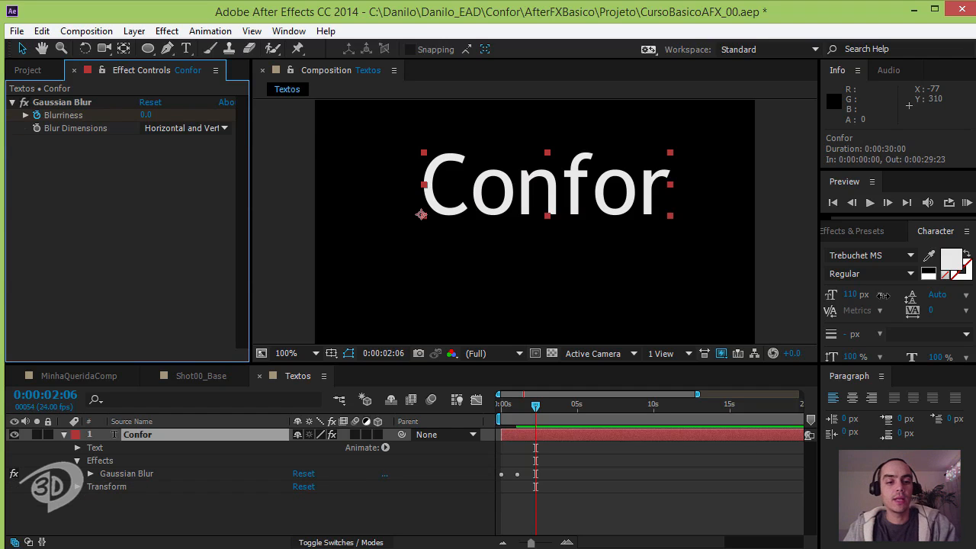
Step: Apply the Drop Shadow effect from the Perspective category to the Confor text layer
right_click(76, 142)
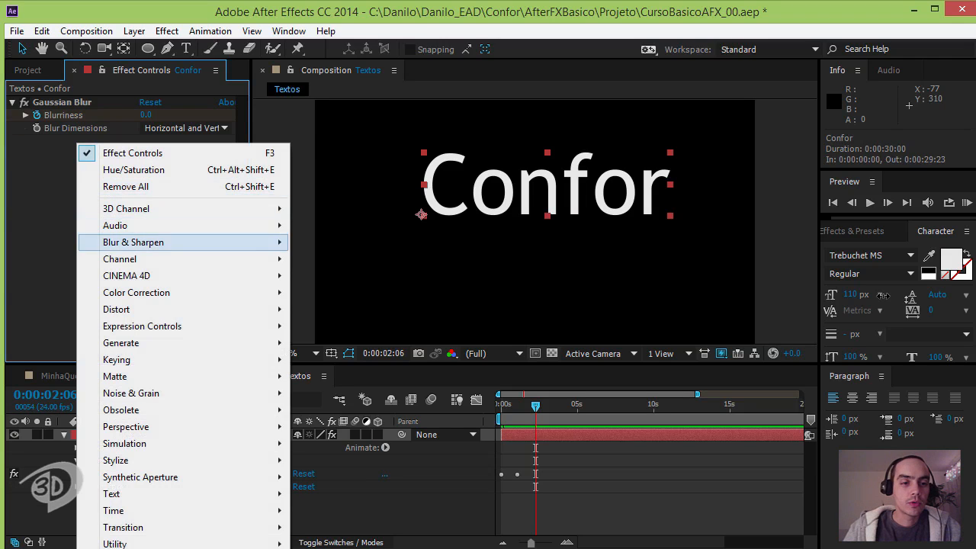
mouse_move(133, 241)
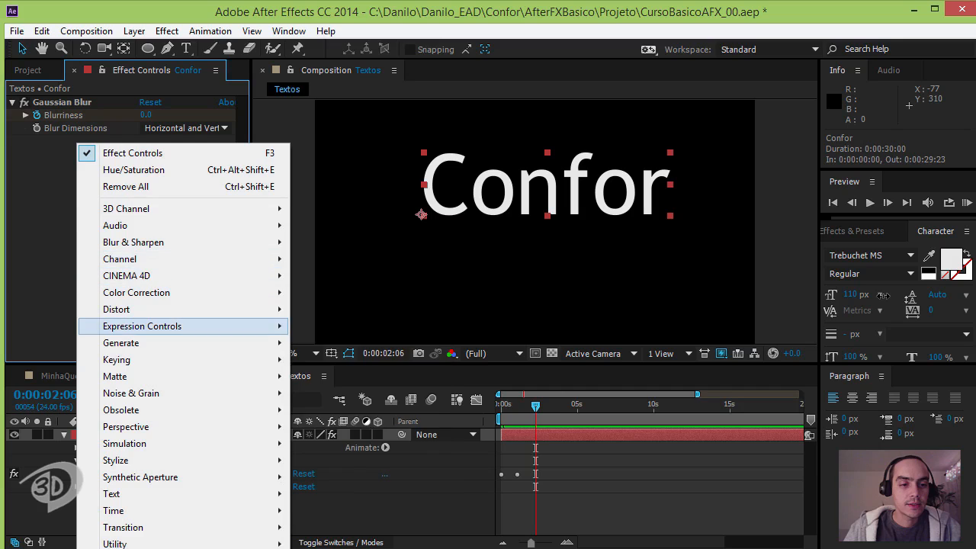
mouse_move(116, 309)
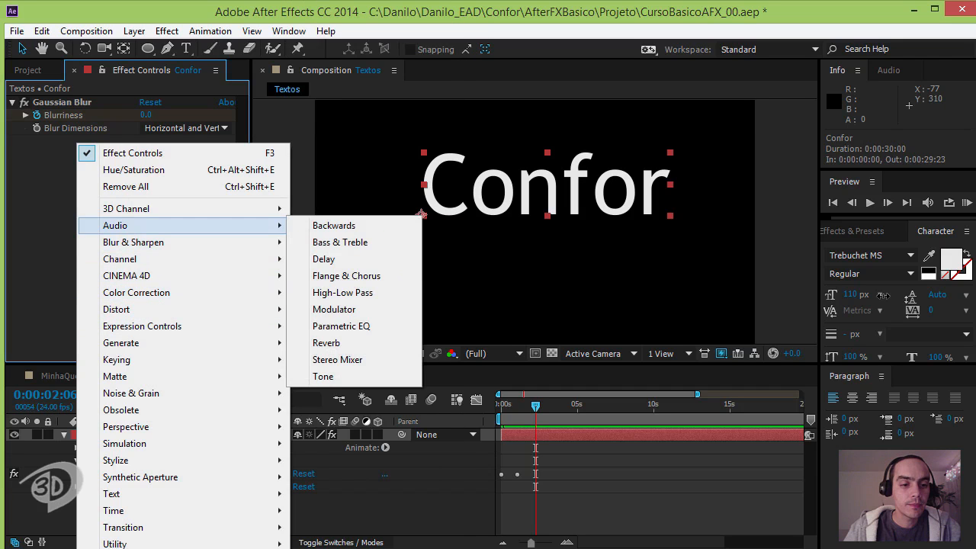
mouse_move(131, 393)
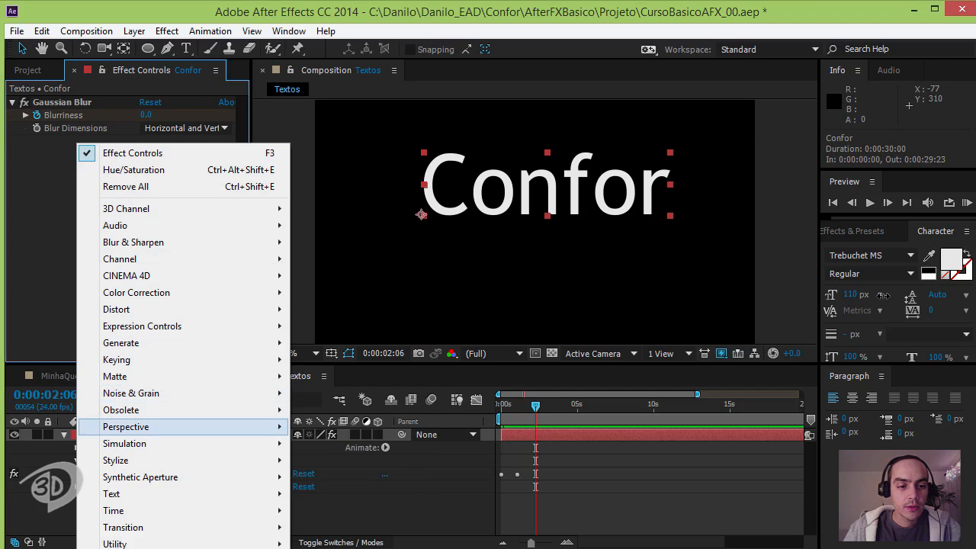
mouse_move(129, 426)
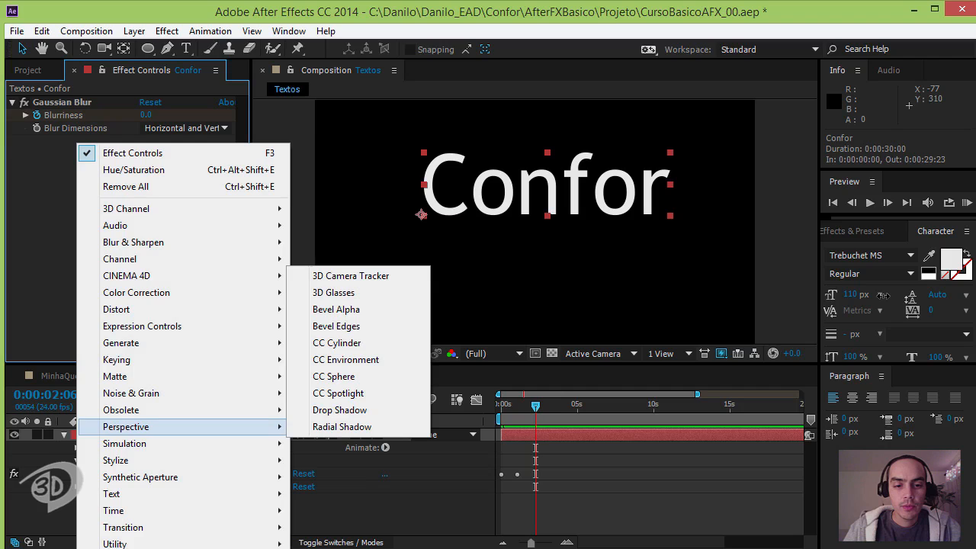
mouse_move(183, 427)
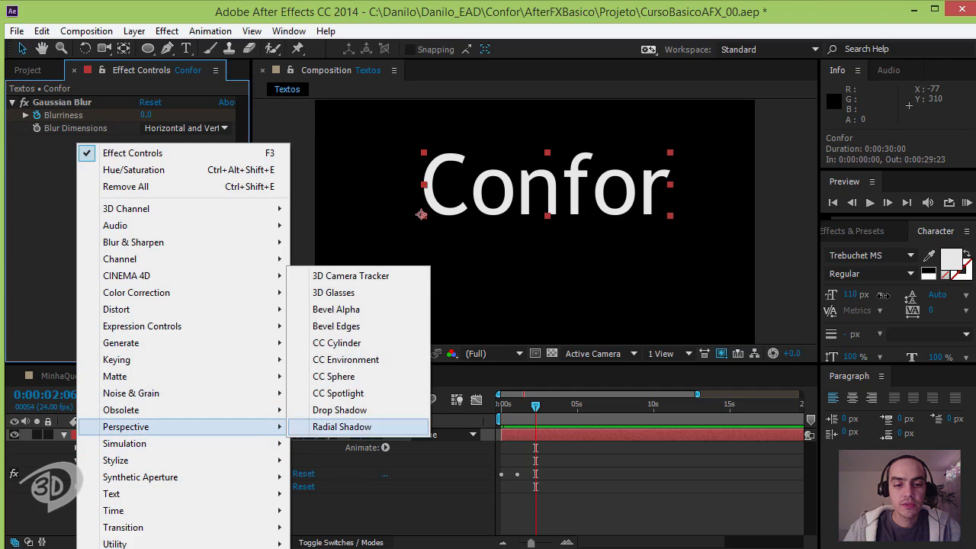
click(340, 409)
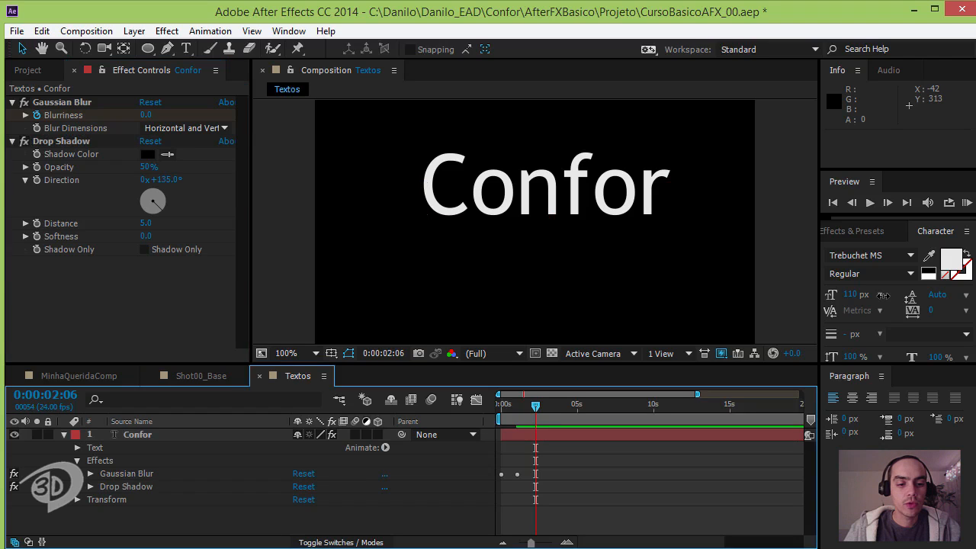
Step: Create a 577 × 432 px gray solid with color 7D7D7D and place it beneath the Confor text layer
right_click(115, 521)
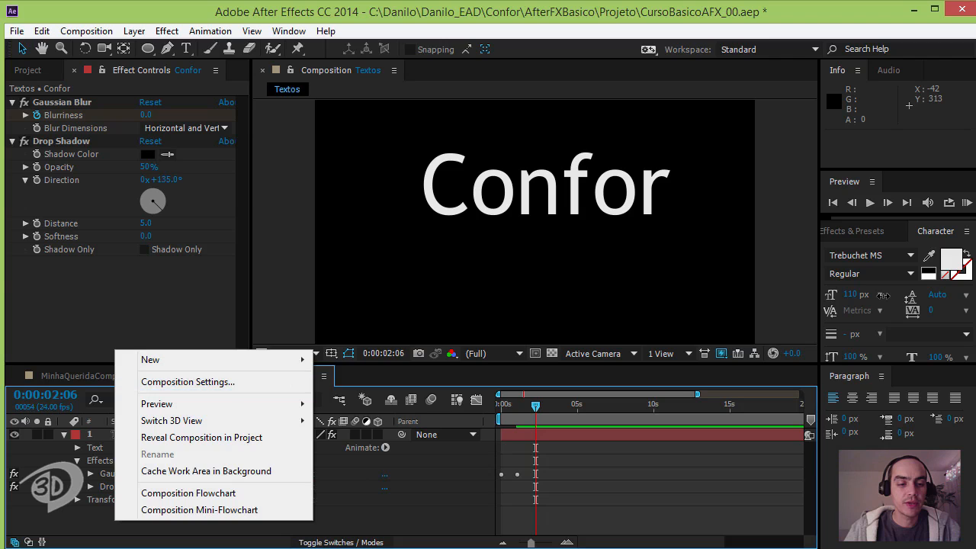
mouse_move(150, 359)
click(349, 398)
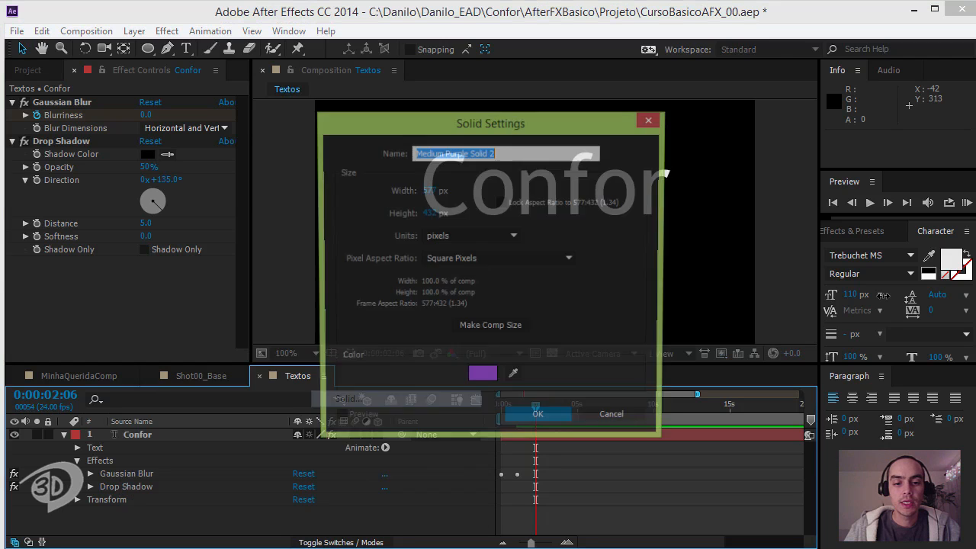
click(481, 377)
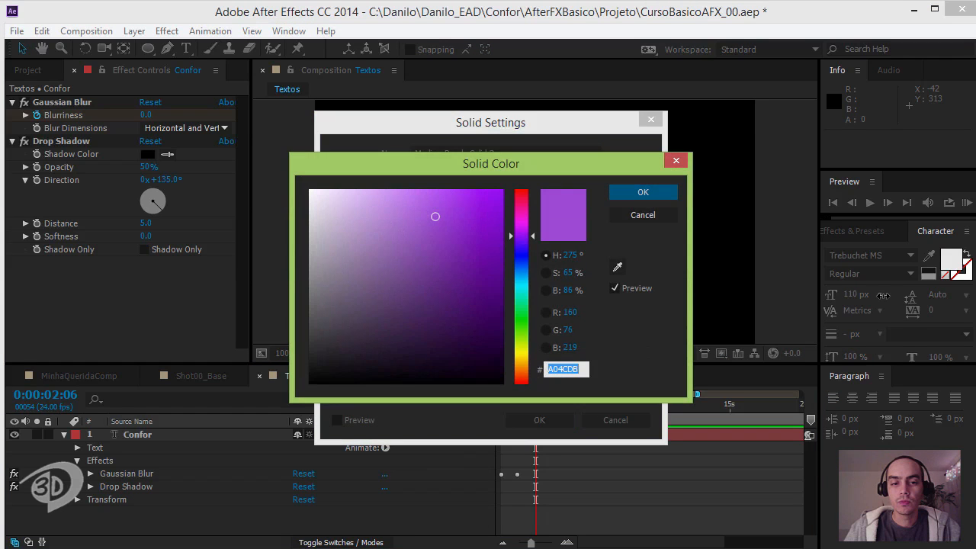
mouse_move(309, 248)
mouse_down()
mouse_move(310, 322)
mouse_move(310, 288)
mouse_up()
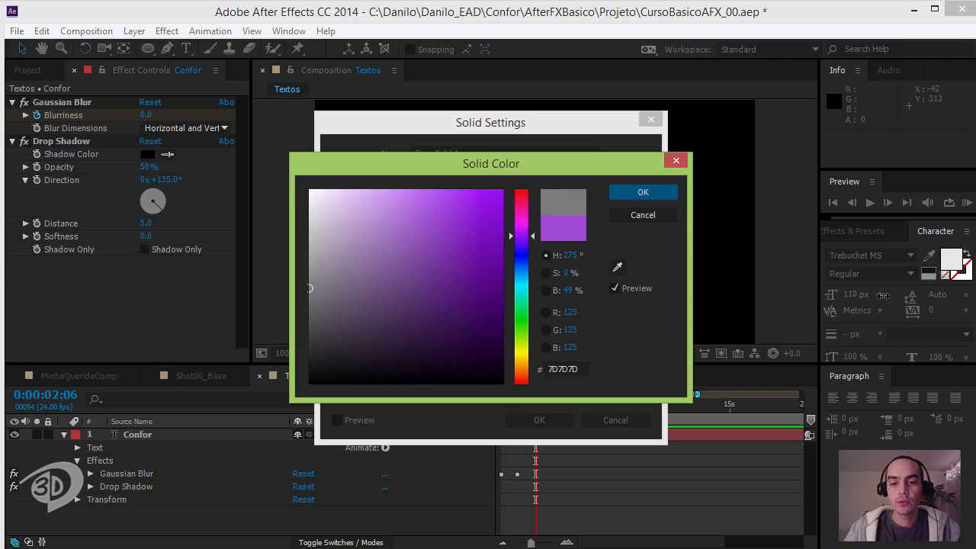
click(643, 192)
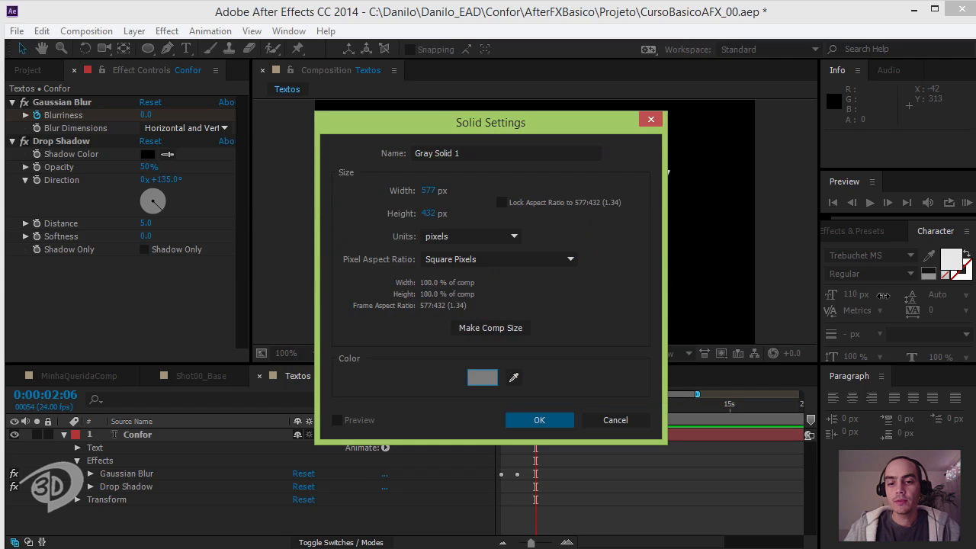
key(Return)
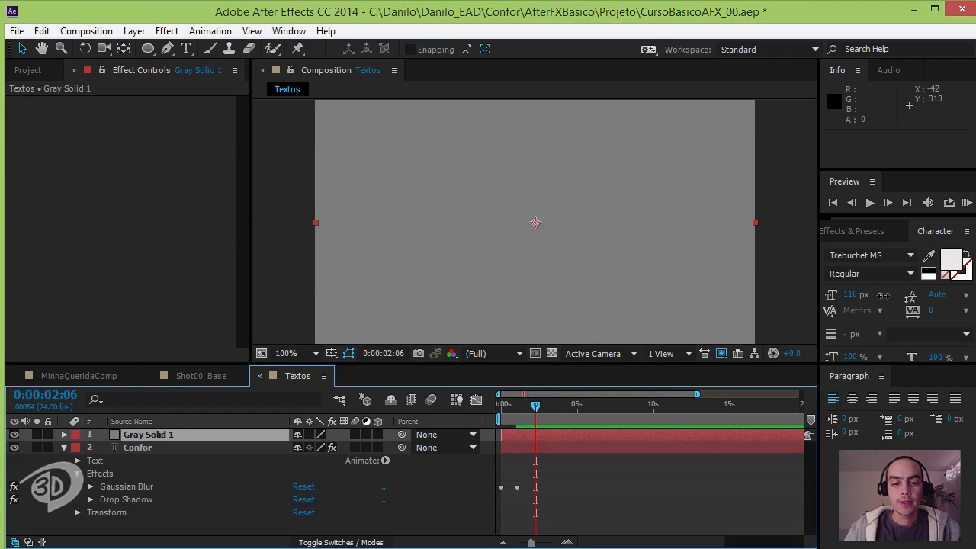
drag(157, 435, 135, 521)
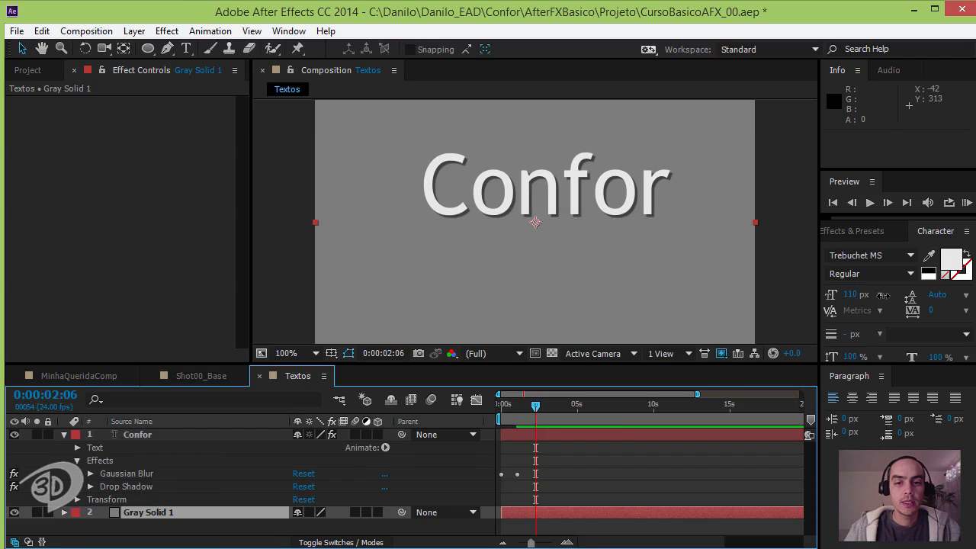
click(132, 422)
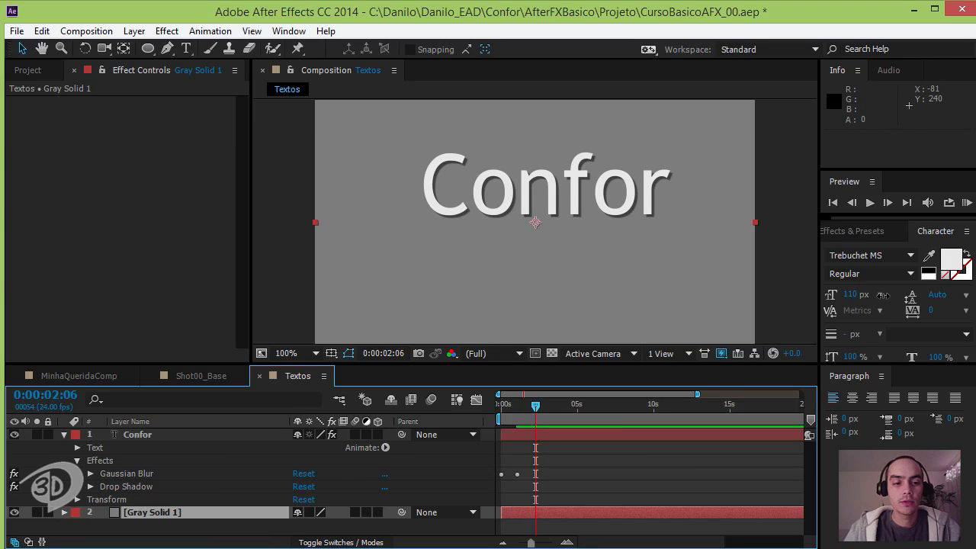
Step: Set the Confor layer's Drop Shadow to 47% opacity, 303° direction, distance 8 and softness 12
click(421, 214)
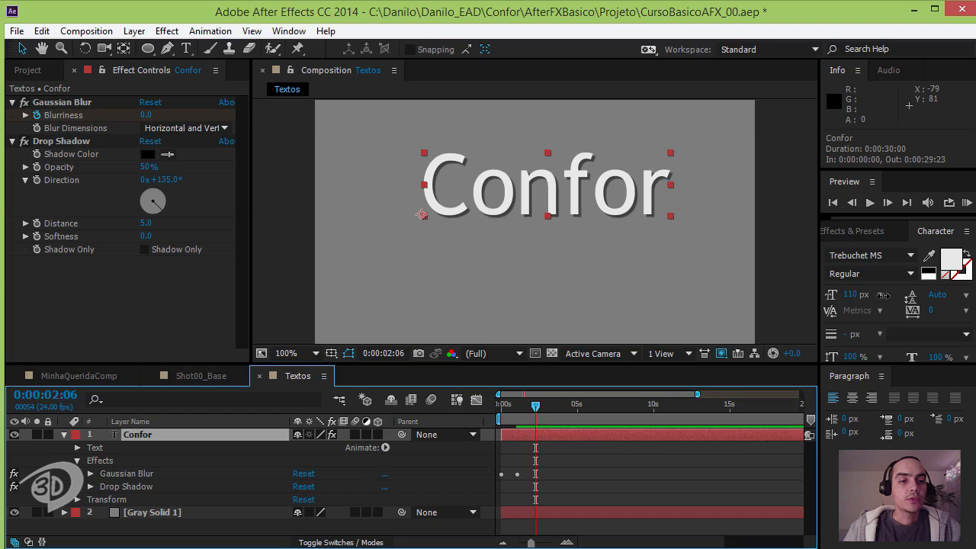
mouse_move(149, 167)
mouse_down()
mouse_move(187, 167)
mouse_move(129, 167)
mouse_move(187, 167)
mouse_move(141, 167)
mouse_move(152, 167)
mouse_up()
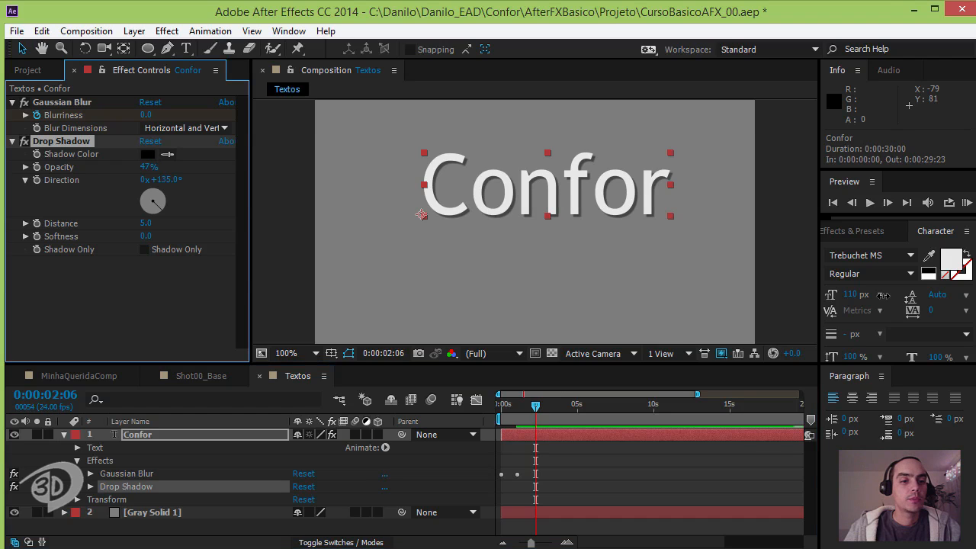
drag(160, 209, 150, 190)
mouse_move(146, 223)
mouse_down()
mouse_move(199, 223)
mouse_move(144, 224)
mouse_move(159, 223)
mouse_move(148, 223)
mouse_move(154, 236)
mouse_up()
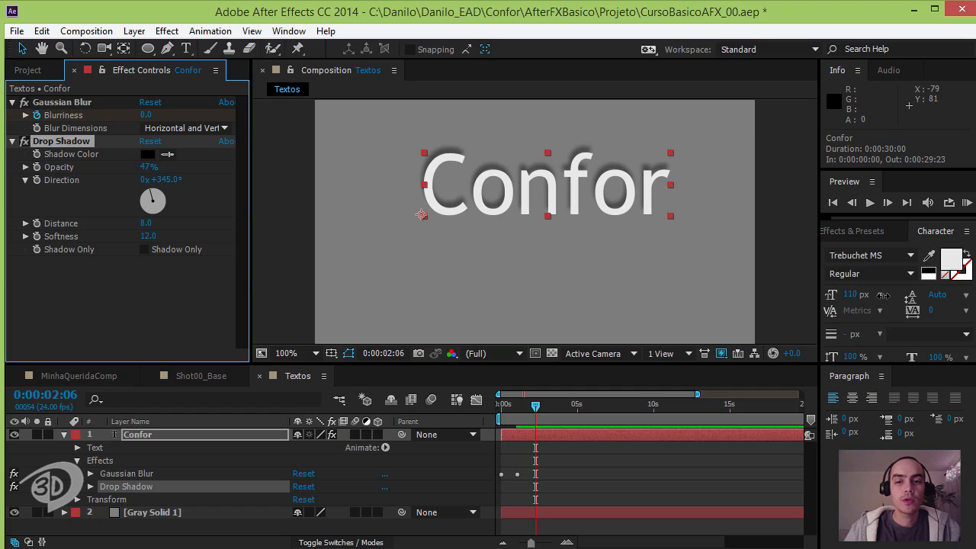
drag(151, 192, 143, 193)
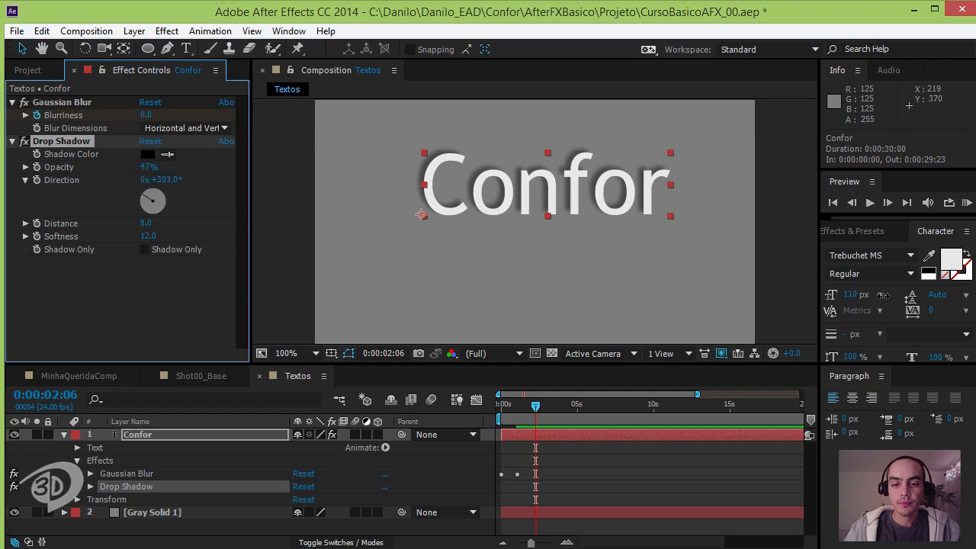
Step: Keyframe the Drop Shadow direction at 303° at 0:00:01:01 and at 1x+49° at 0:00:09:23
drag(535, 406, 517, 407)
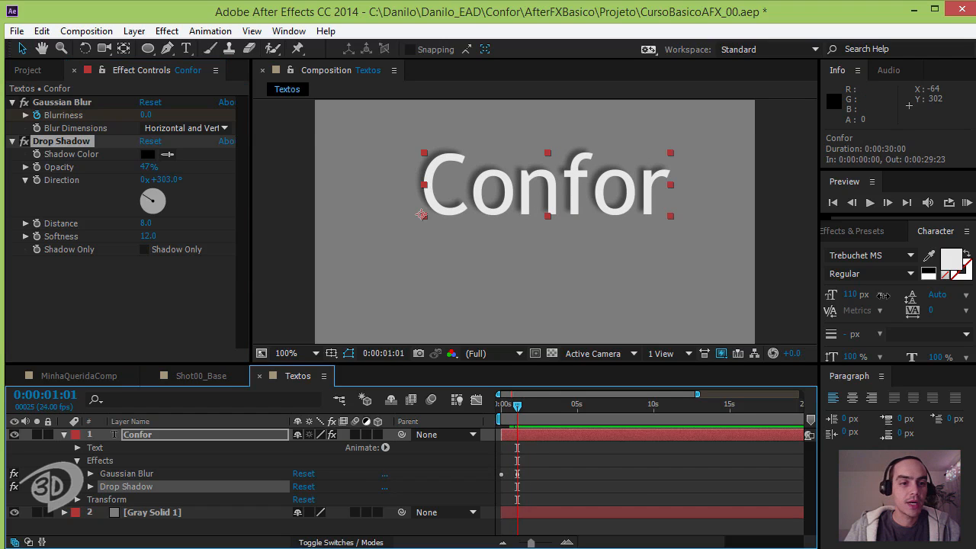
click(37, 179)
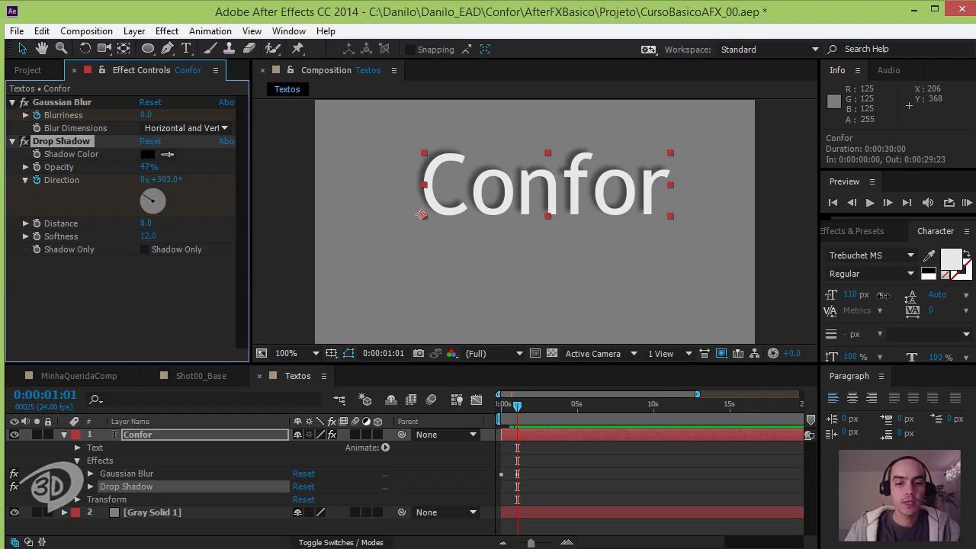
drag(517, 406, 653, 406)
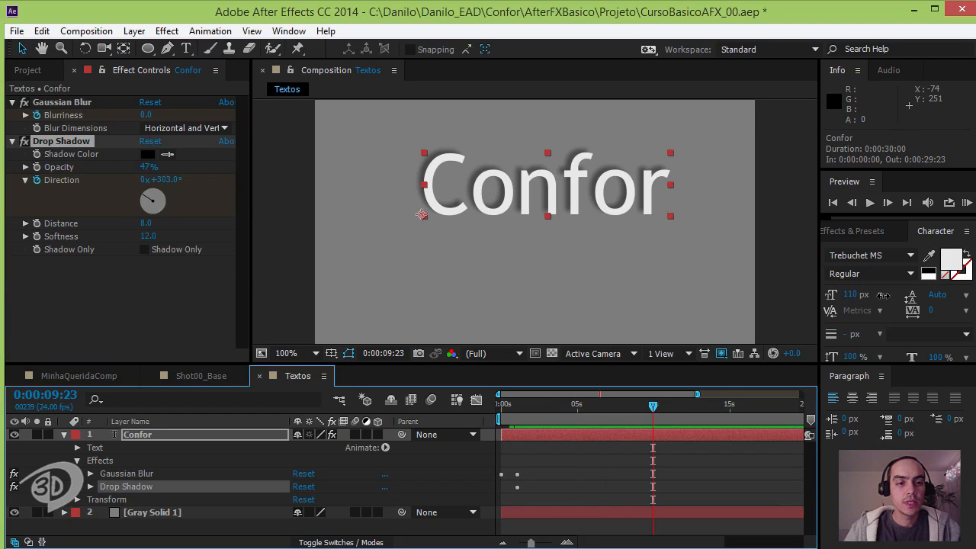
drag(143, 195, 163, 196)
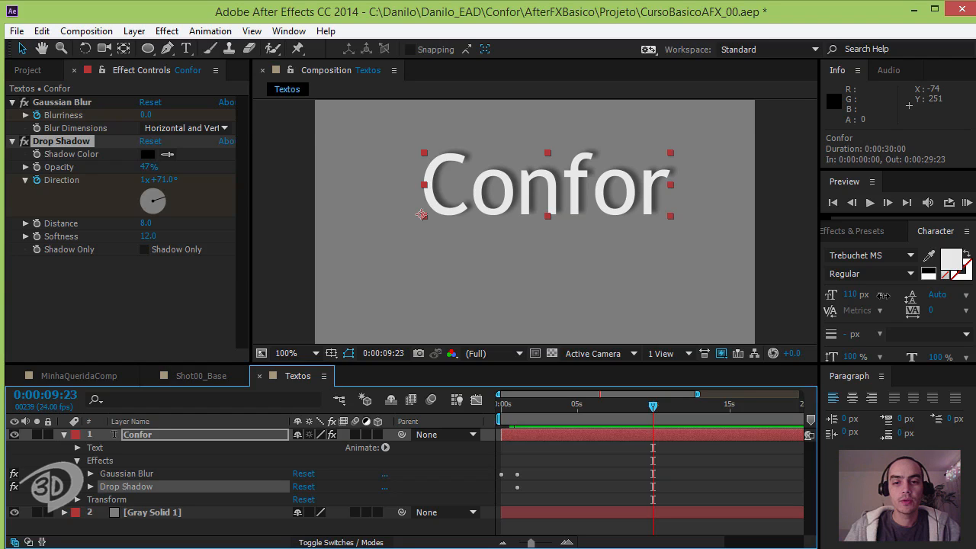
drag(164, 198, 162, 193)
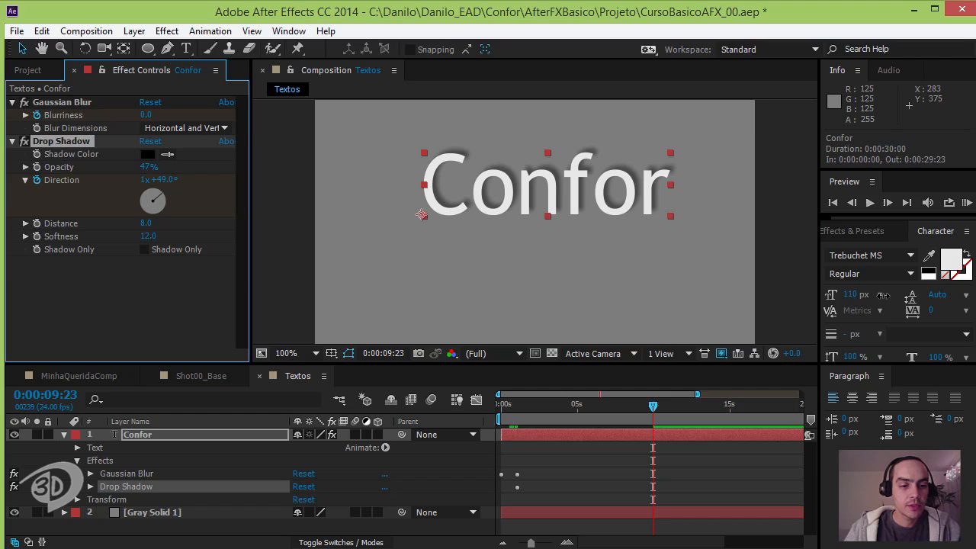
Step: Preview the Drop Shadow direction animation from the start and park the playhead at 0:00:10:00
click(90, 486)
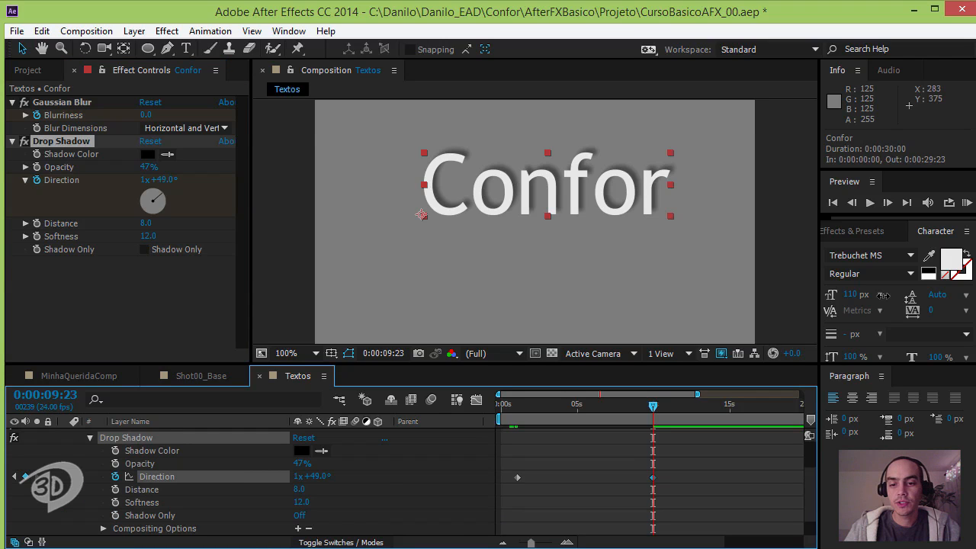
drag(652, 405, 500, 405)
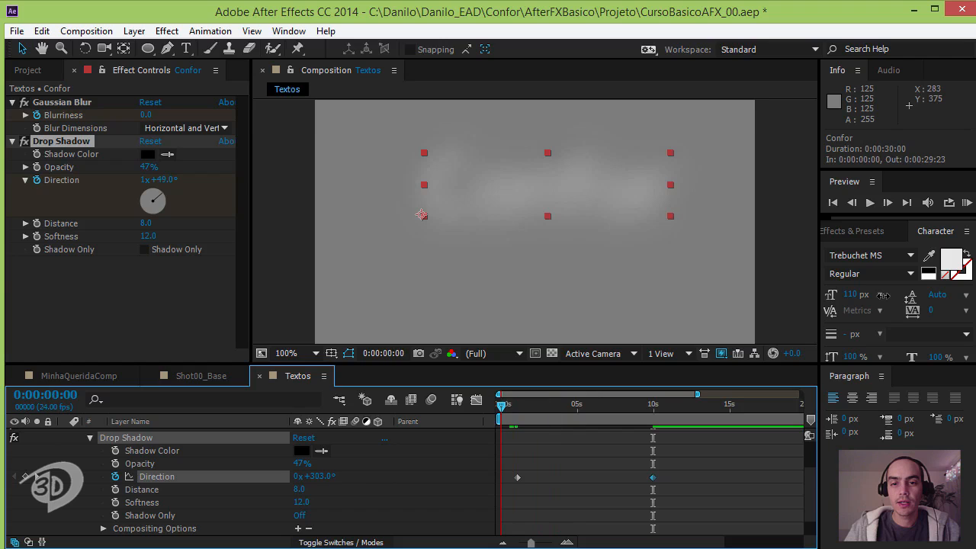
key(space)
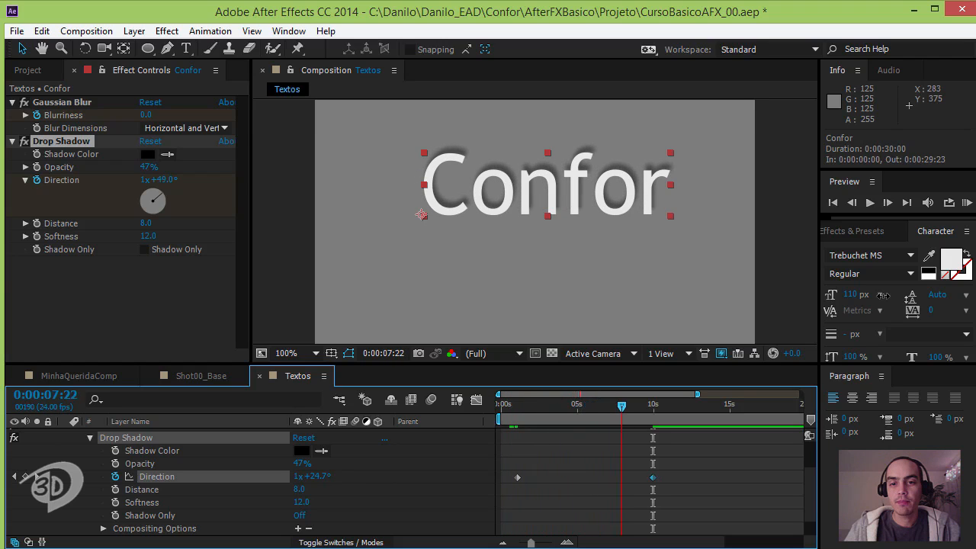
mouse_move(670, 406)
mouse_down()
mouse_move(647, 406)
mouse_move(697, 405)
mouse_move(654, 405)
mouse_up()
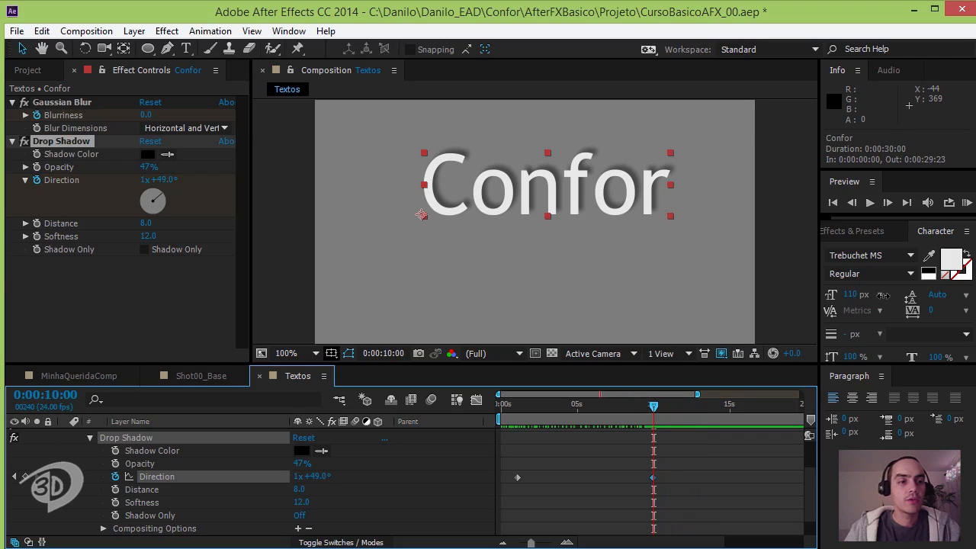
click(12, 141)
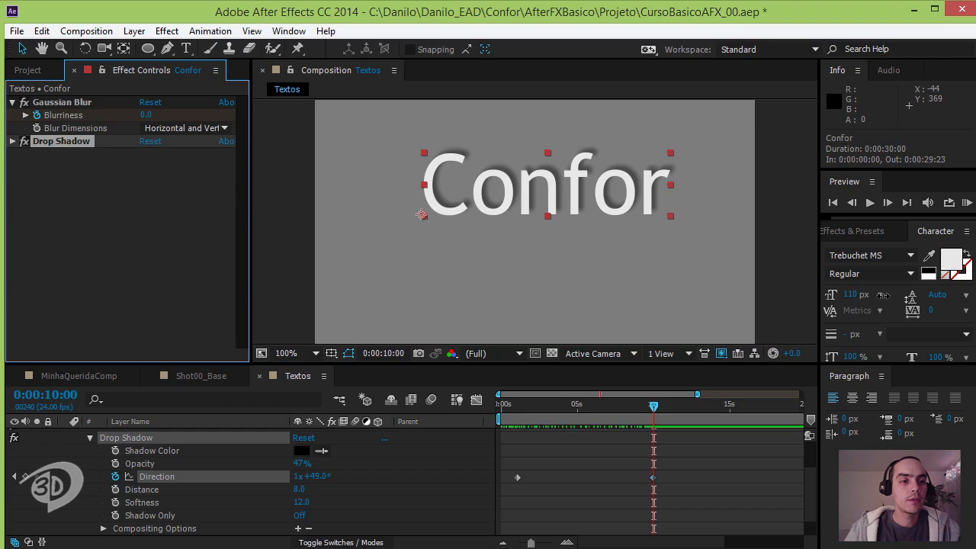
Step: Try to paste the Gaussian Blur keyframes at 0:00:10:00, and undo the paste
click(92, 221)
click(63, 103)
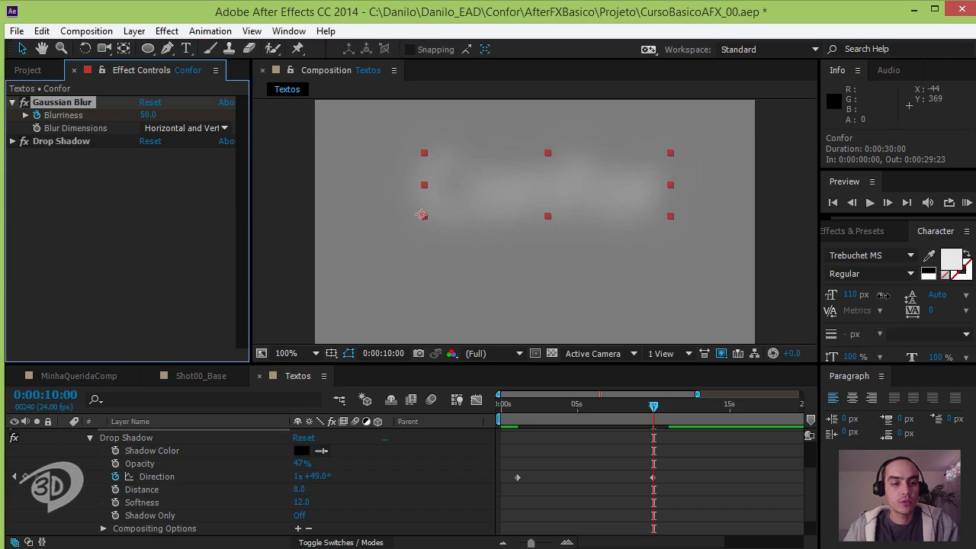
key(ctrl+z)
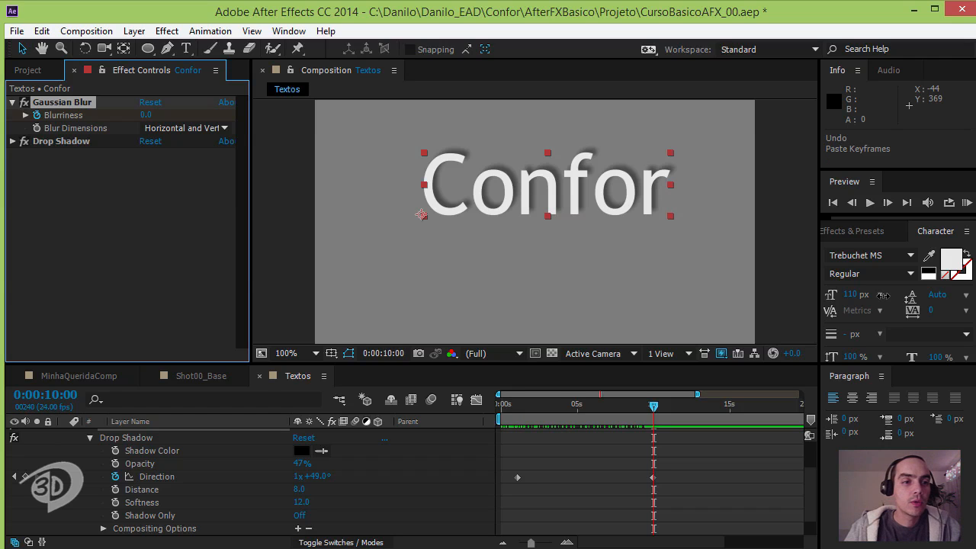
Step: Look through the commands available for the Gaussian Blur effect, the Drop Shadow effect and the Confor text layer
right_click(51, 98)
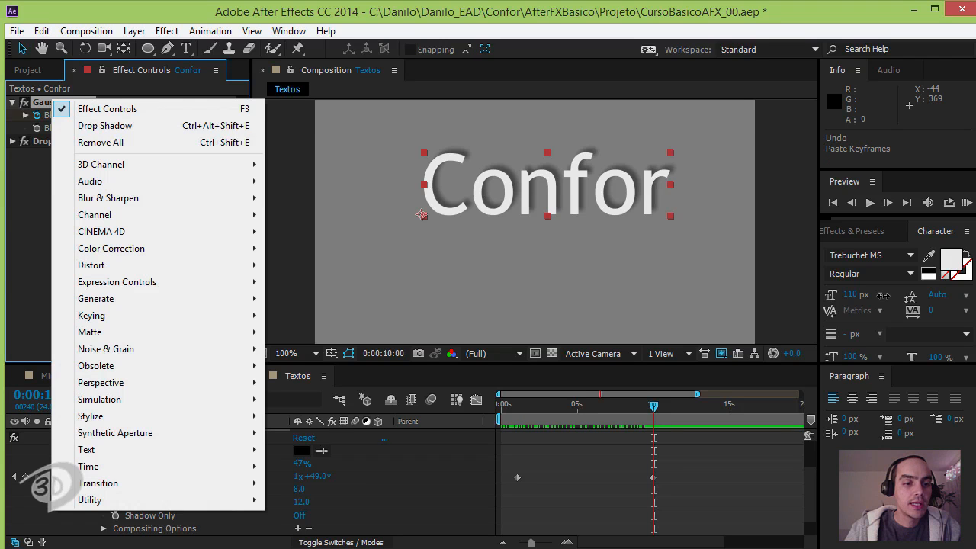
key(Escape)
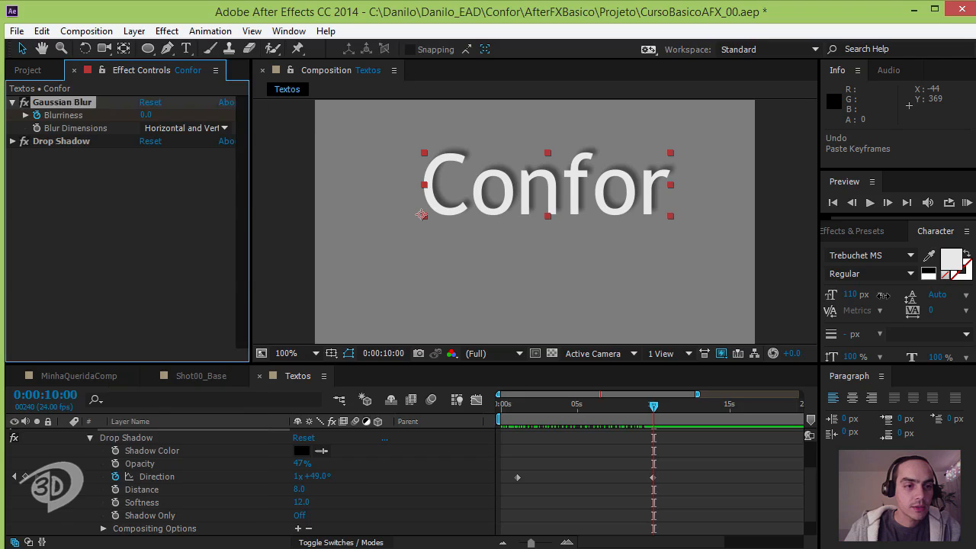
click(122, 229)
click(63, 102)
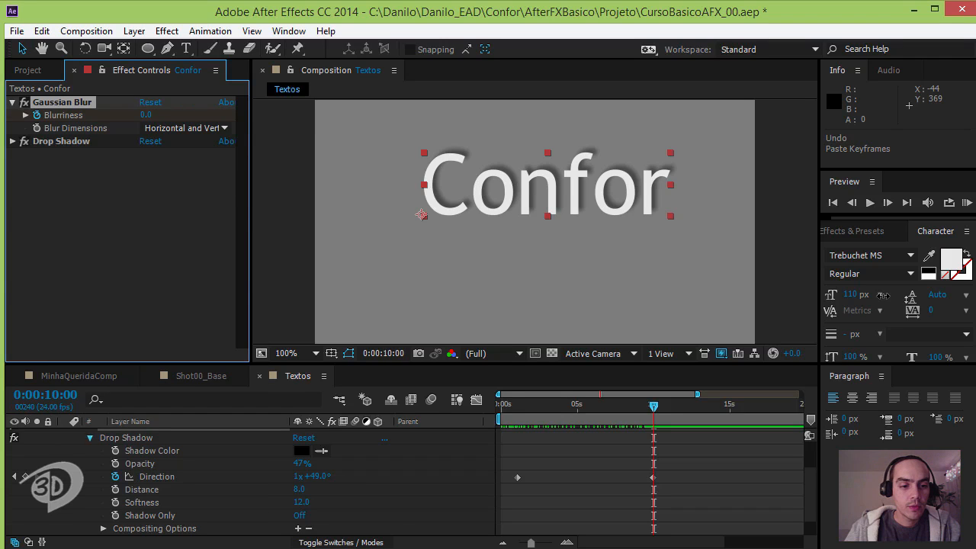
click(90, 438)
click(127, 486)
right_click(127, 486)
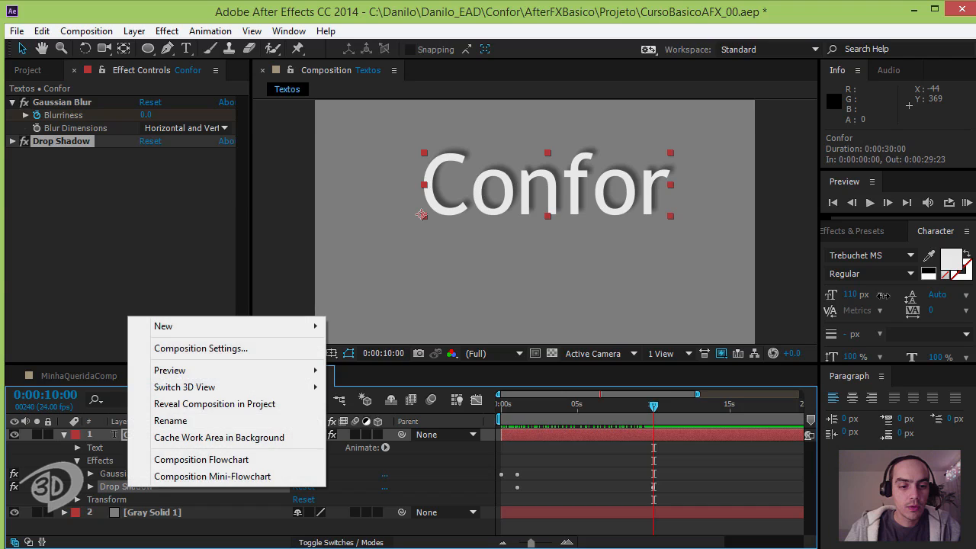
click(125, 236)
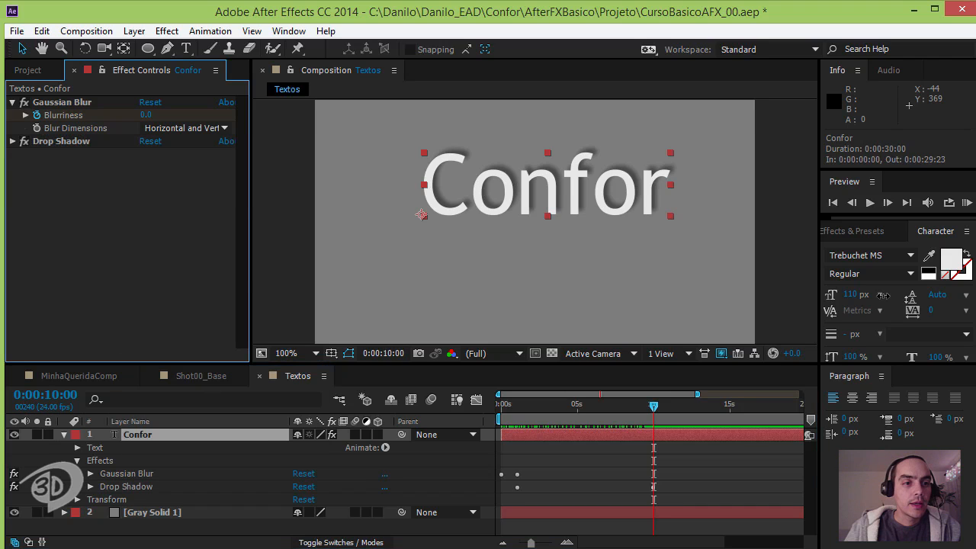
click(62, 102)
right_click(65, 102)
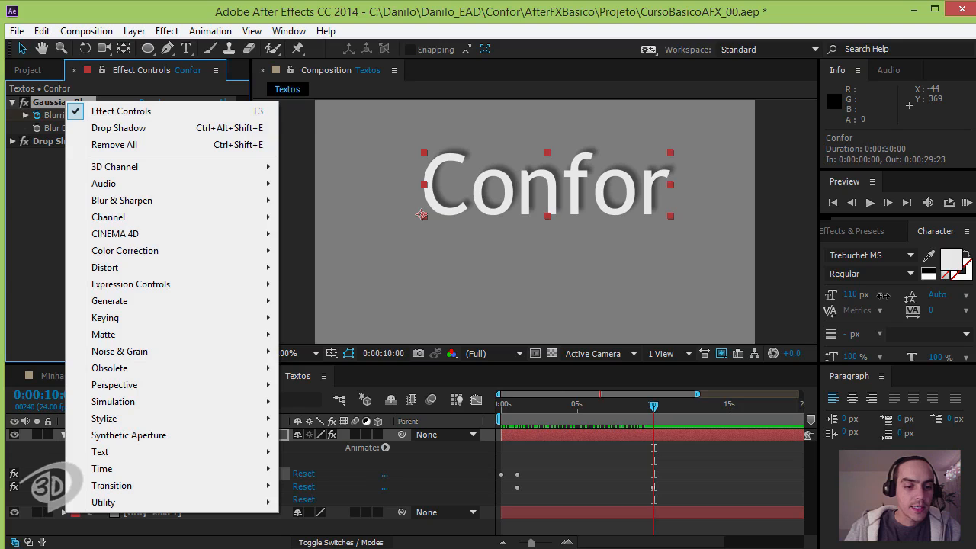
click(36, 221)
click(63, 102)
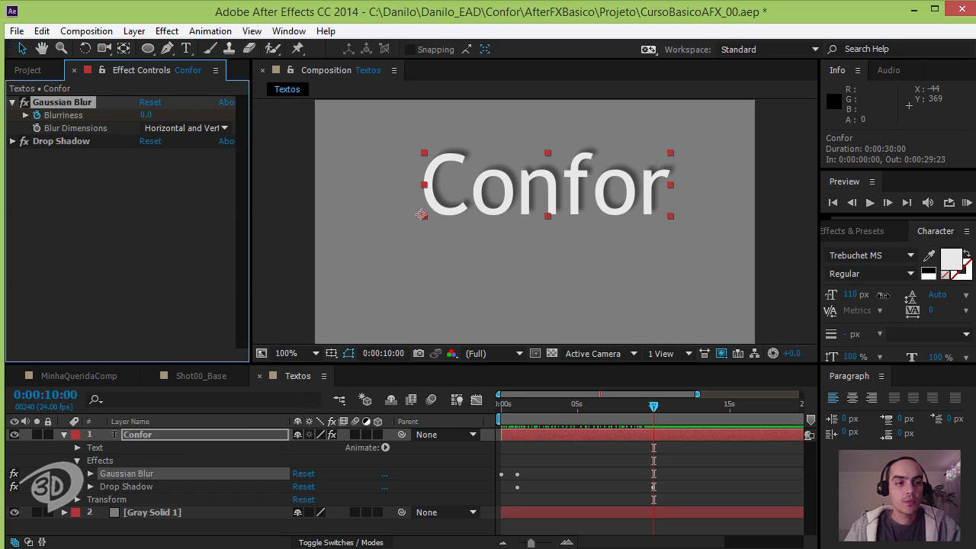
right_click(55, 100)
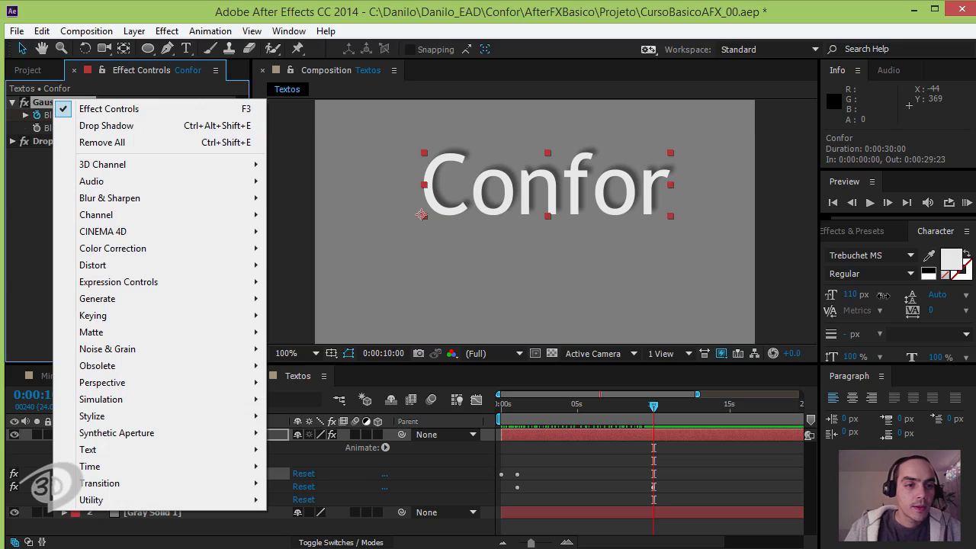
click(32, 236)
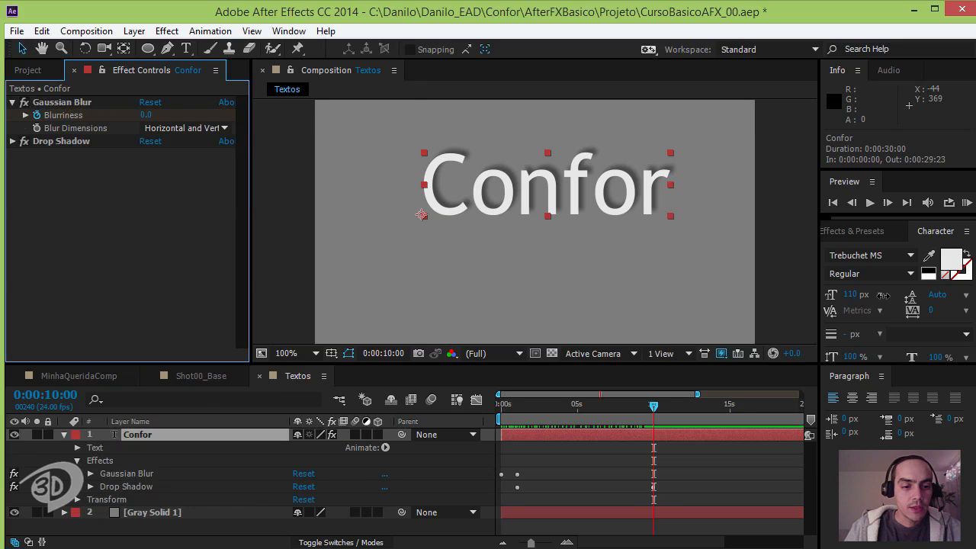
right_click(145, 434)
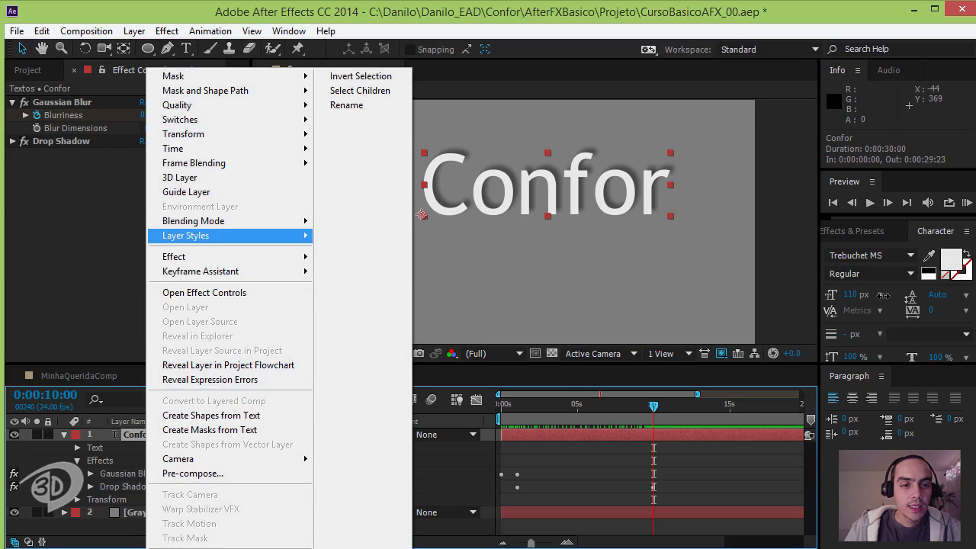
mouse_move(185, 236)
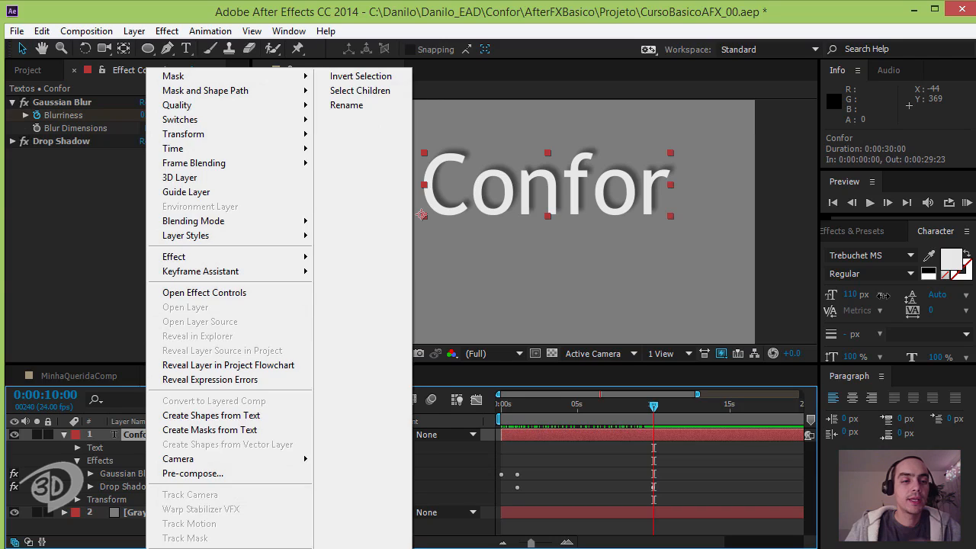
click(77, 205)
click(62, 102)
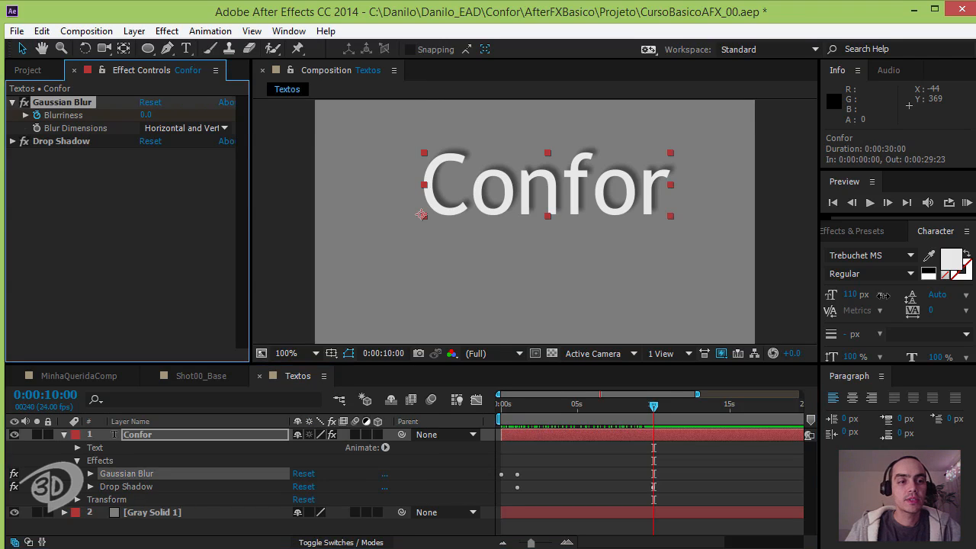
click(77, 206)
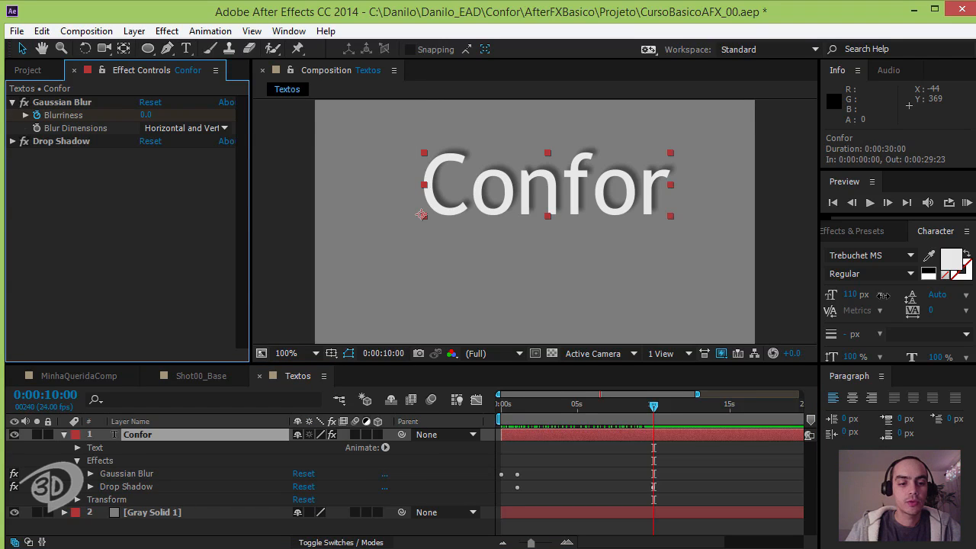
Step: Apply a second Gaussian Blur from the Blur & Sharpen category to the Confor layer, with a Blurriness keyframe at 0:00:10:00
click(130, 421)
click(167, 30)
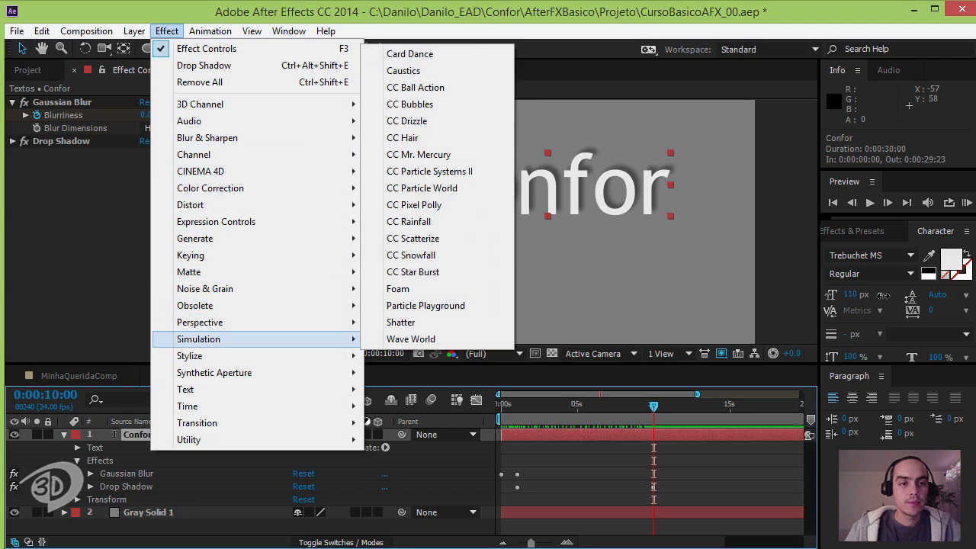
mouse_move(208, 137)
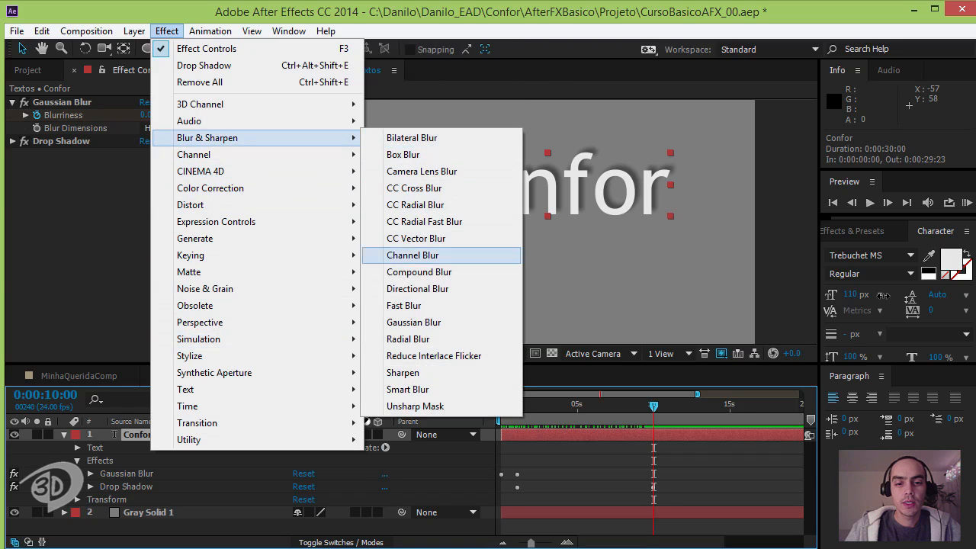
click(414, 322)
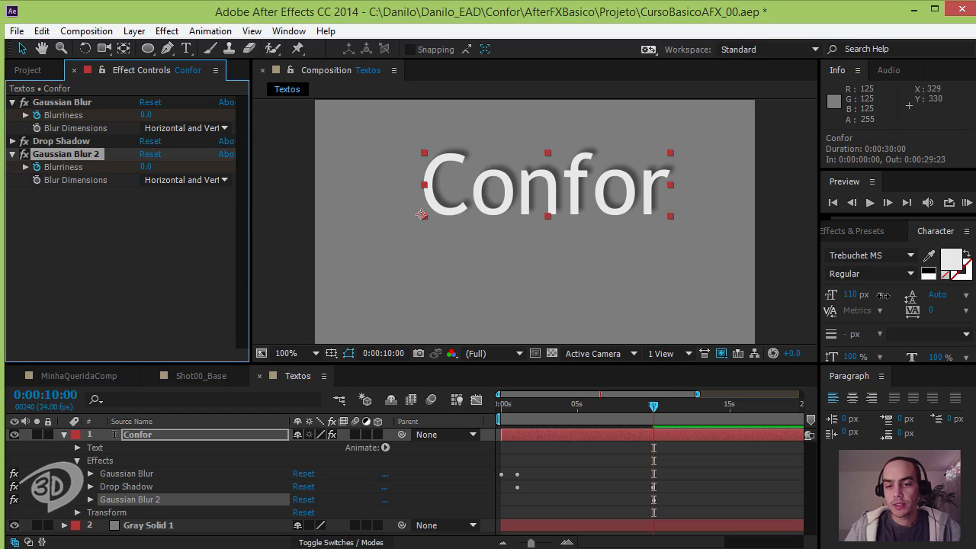
Step: Add a Blurriness keyframe of 50 at 0:00:11:14 to the second Gaussian Blur on the Confor layer
key(space)
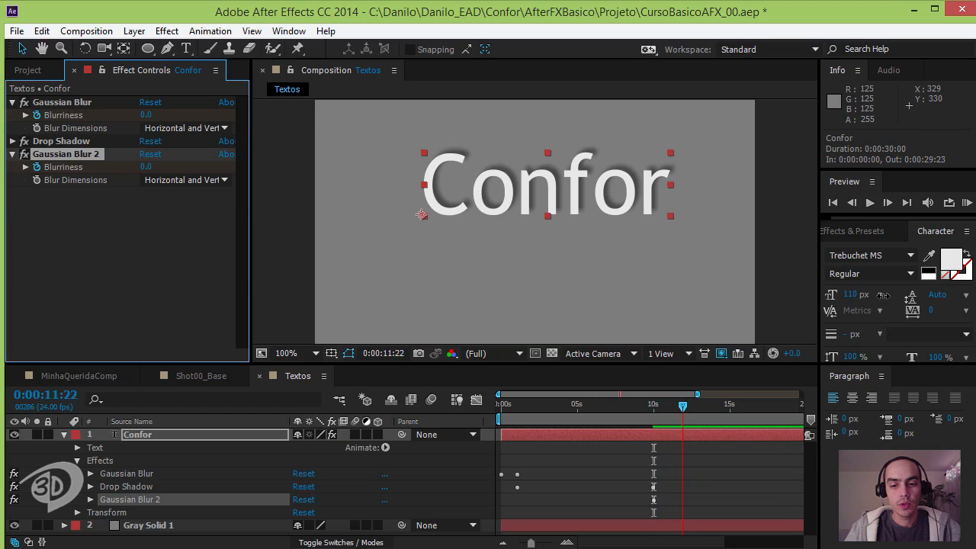
drag(684, 406, 678, 407)
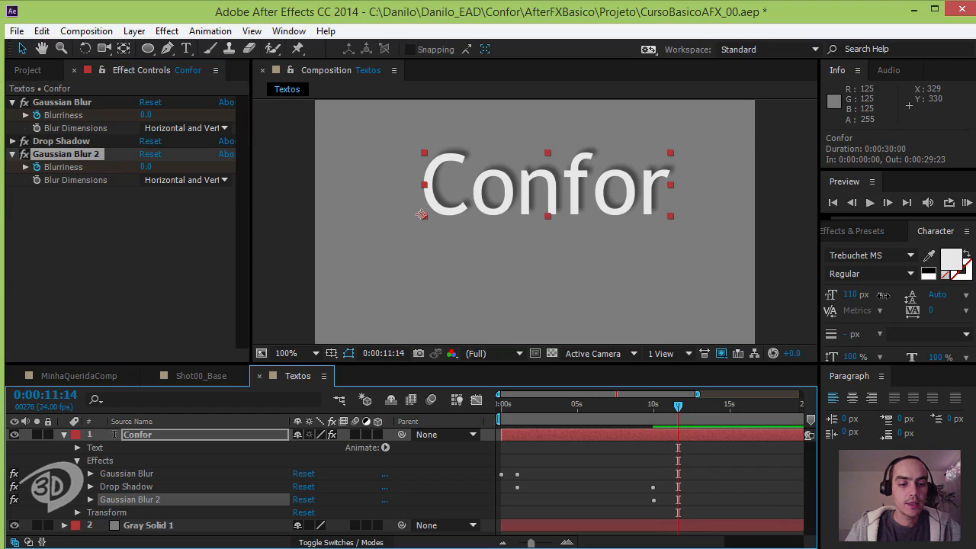
click(146, 167)
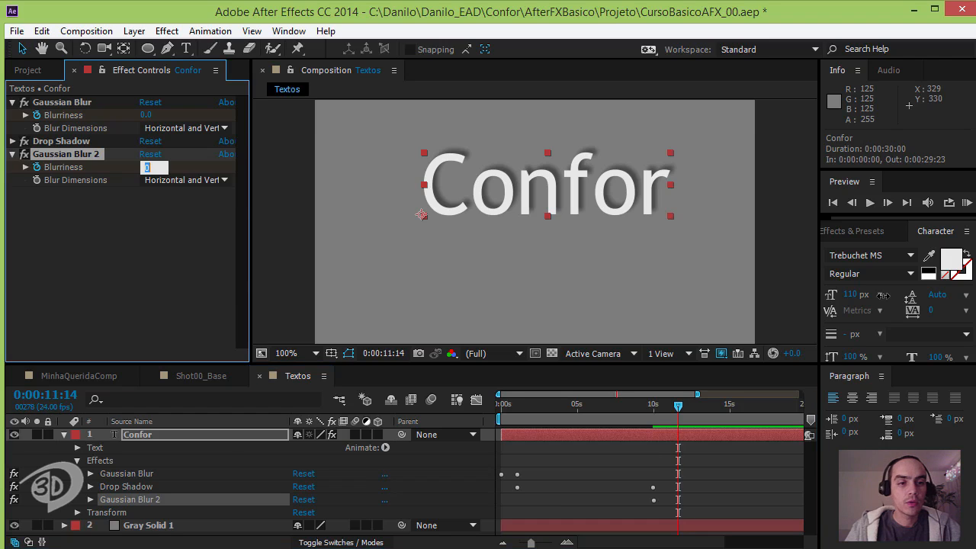
text(50)
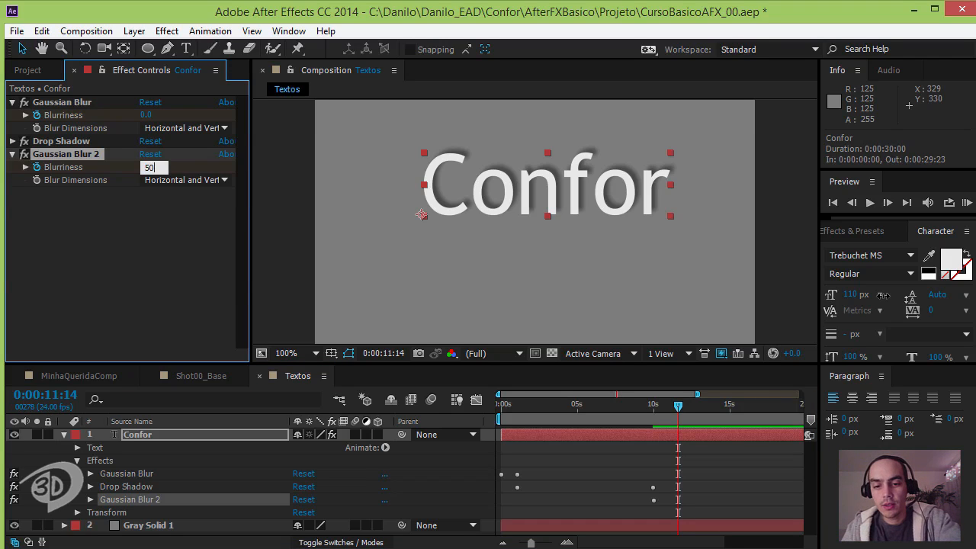
key(Return)
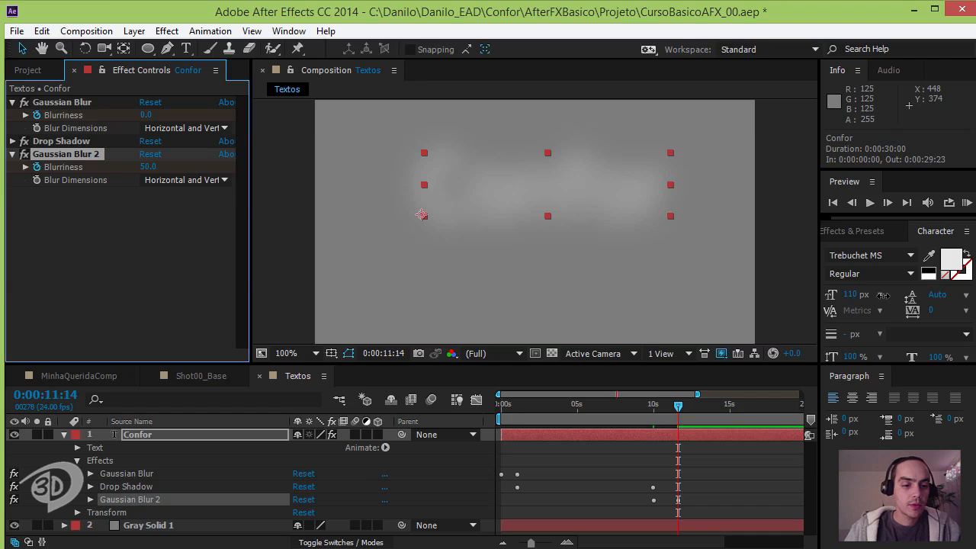
Step: Animate the Confor layer's Opacity with keyframes of 100% at 0:00:10:00 and 0% at 0:00:11:14
click(77, 512)
scroll(77, 512, down, 1)
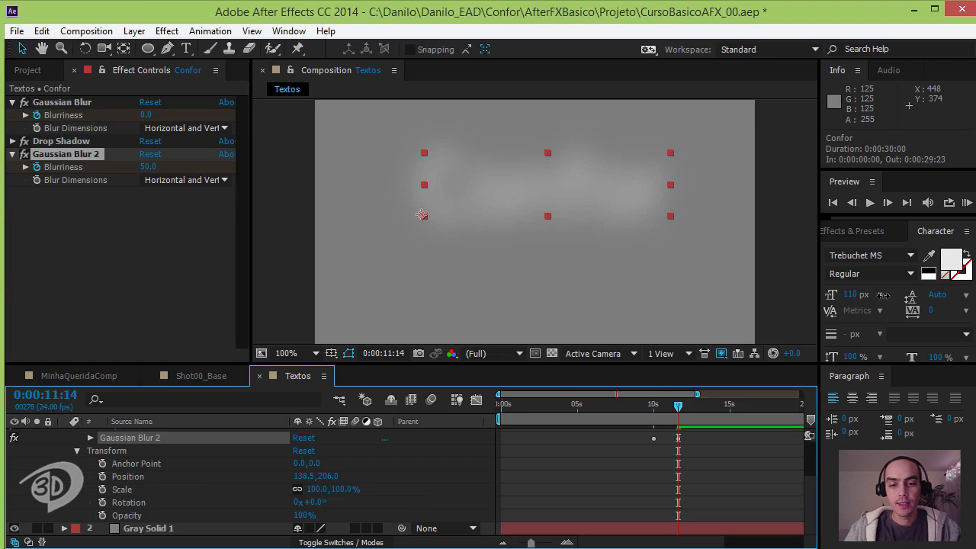
drag(300, 516, 217, 515)
click(102, 515)
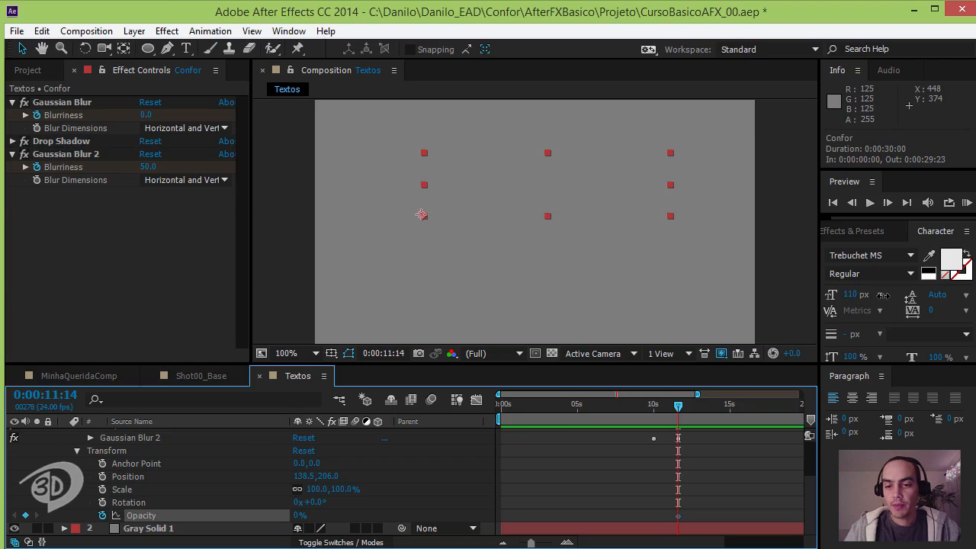
drag(678, 406, 653, 406)
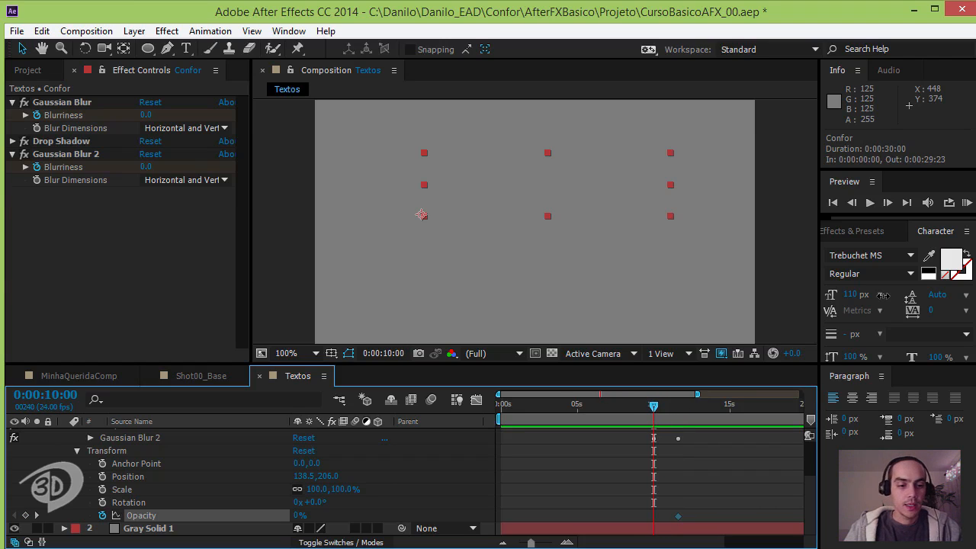
drag(300, 516, 882, 296)
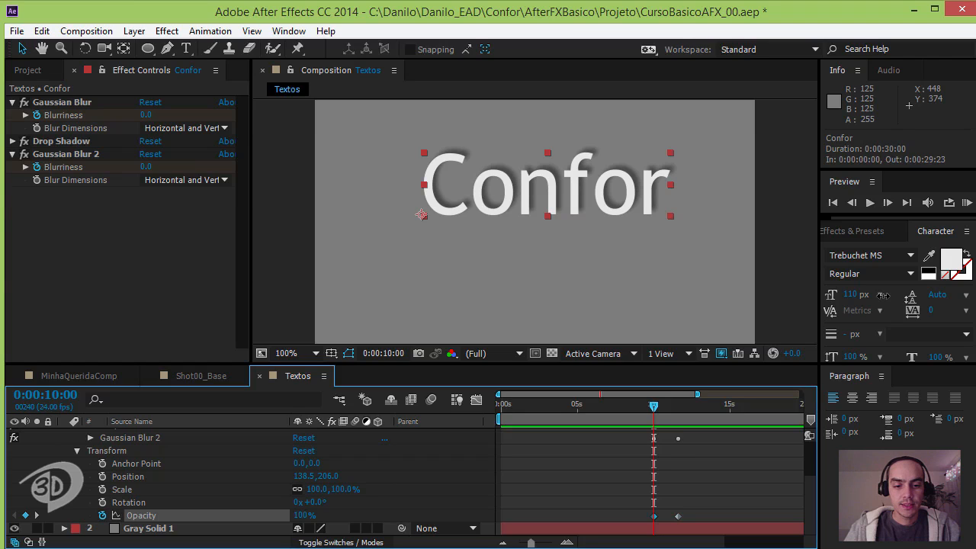
Step: Add Opacity keyframes to the Confor layer of 0% at 0:00:00:00 and 100% at 0:00:01:01, and collapse its effect and transform properties
key(Home)
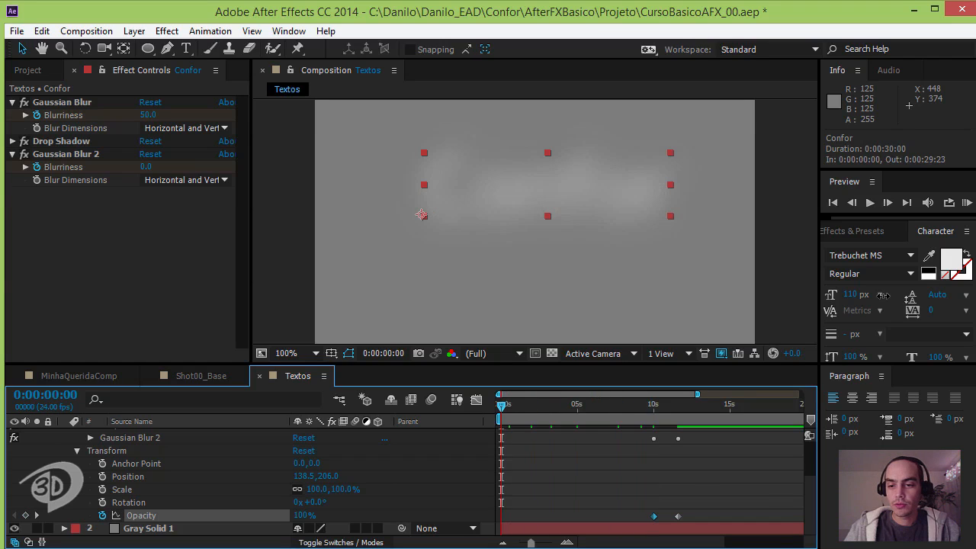
key(Return)
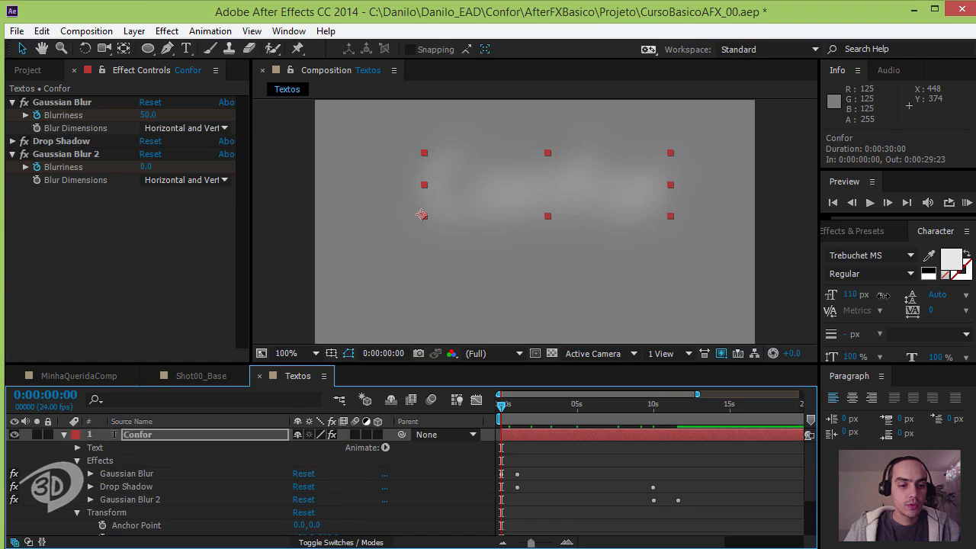
click(77, 460)
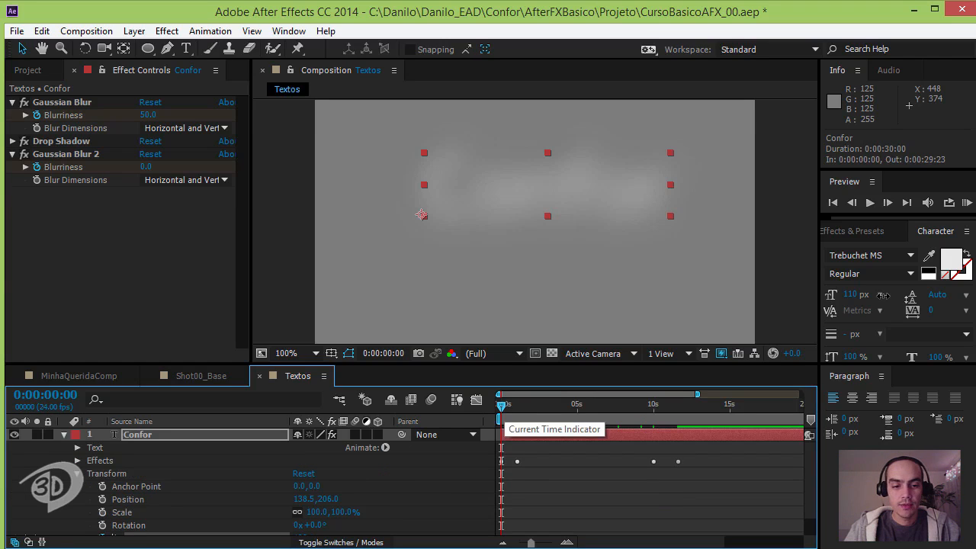
drag(501, 406, 517, 406)
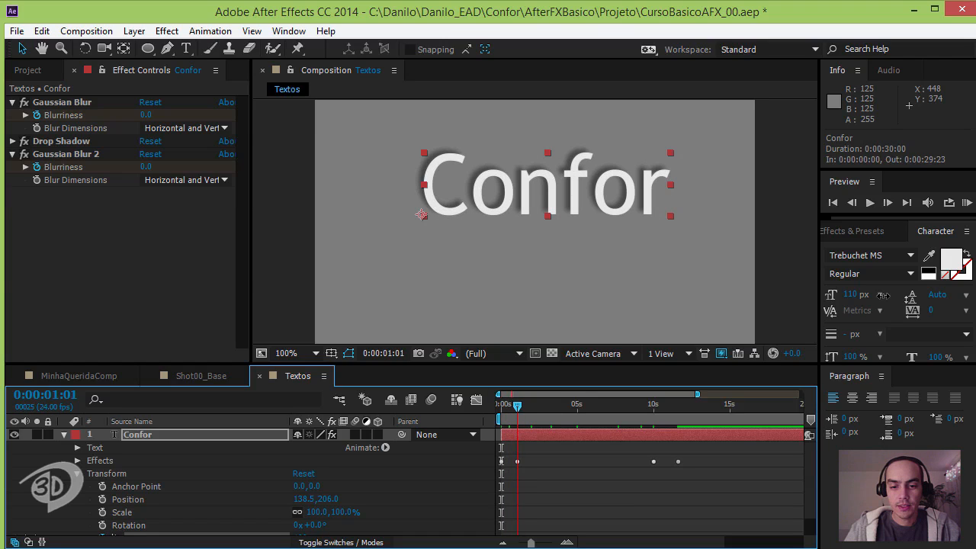
scroll(411, 482, down, 1)
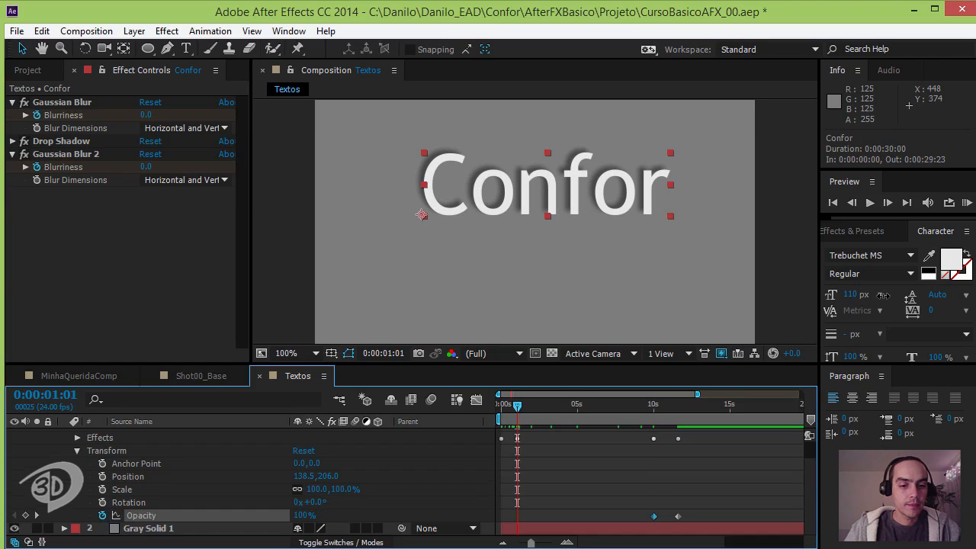
click(25, 516)
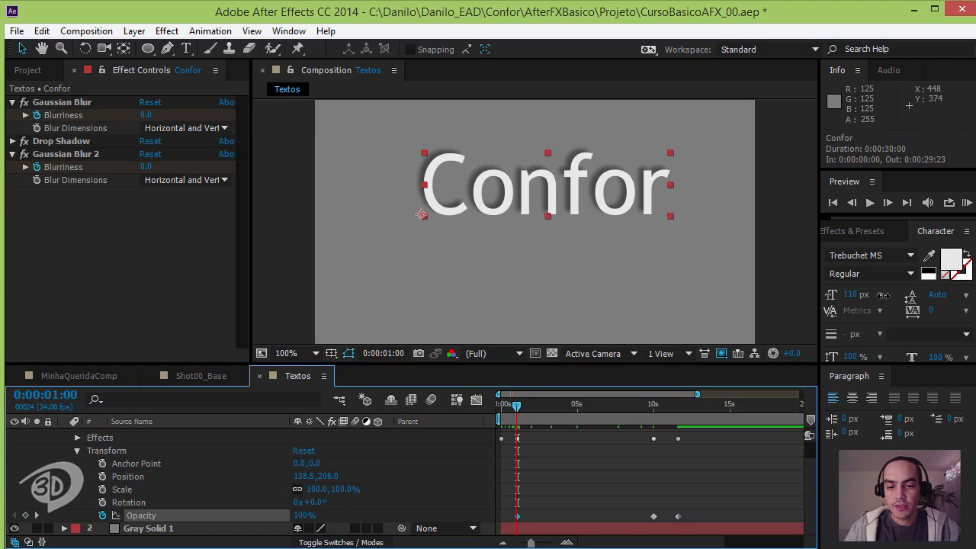
key(Home)
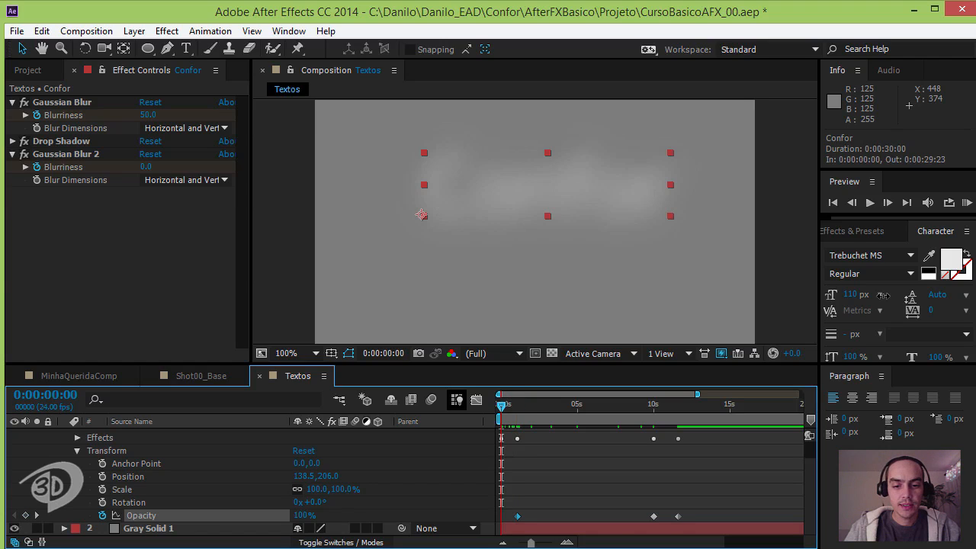
drag(301, 515, 221, 516)
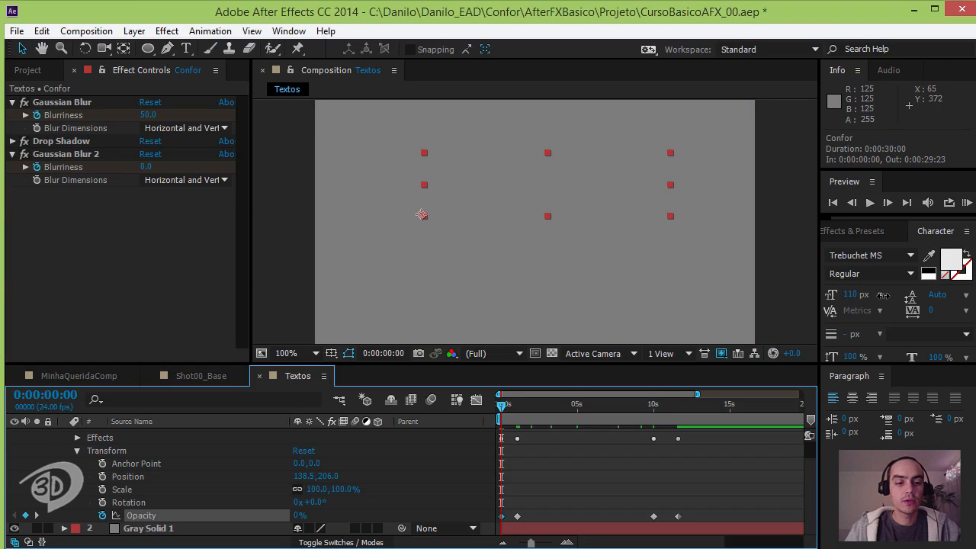
click(77, 451)
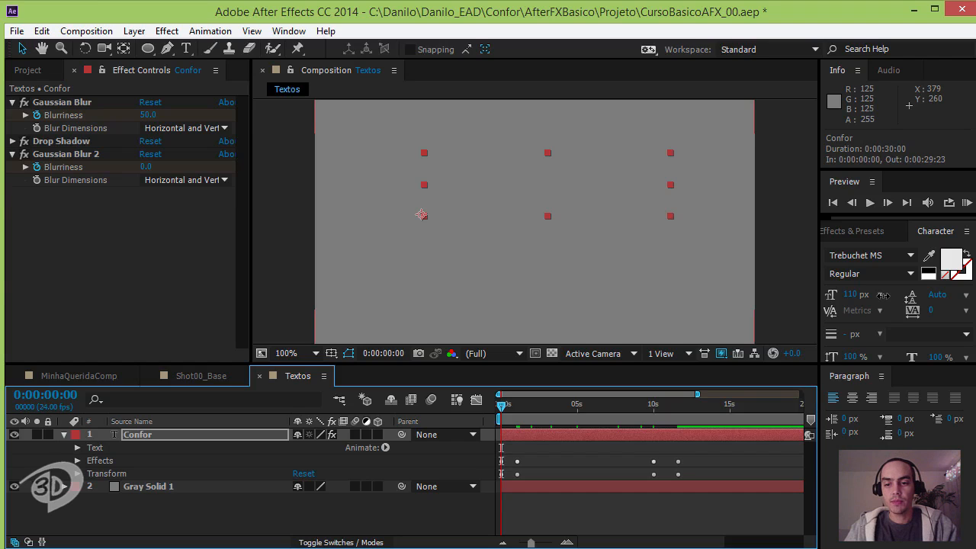
Step: Shorten the Textos work area to end at 0:00:14:19 and preview the text animation from the start
key(minus)
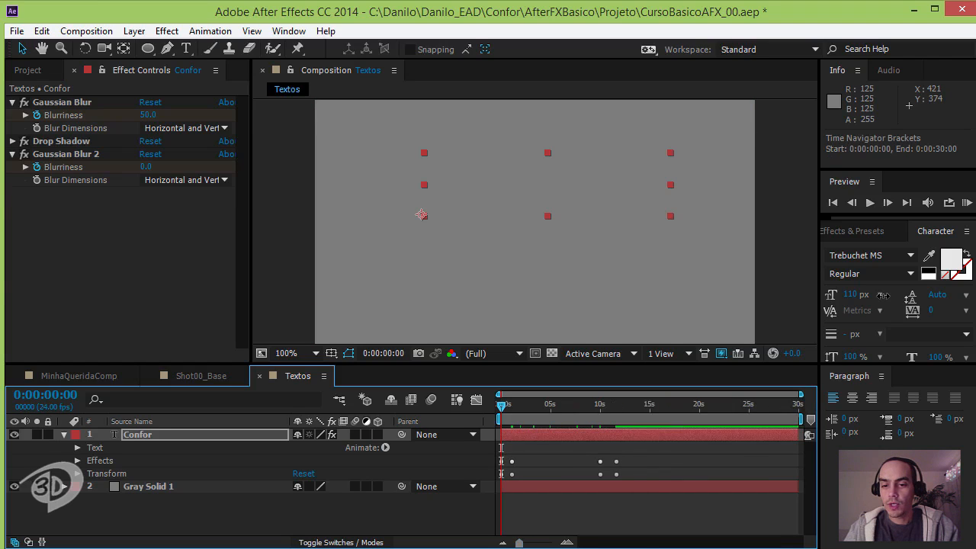
mouse_move(801, 419)
mouse_down()
mouse_move(622, 419)
mouse_move(650, 420)
mouse_up()
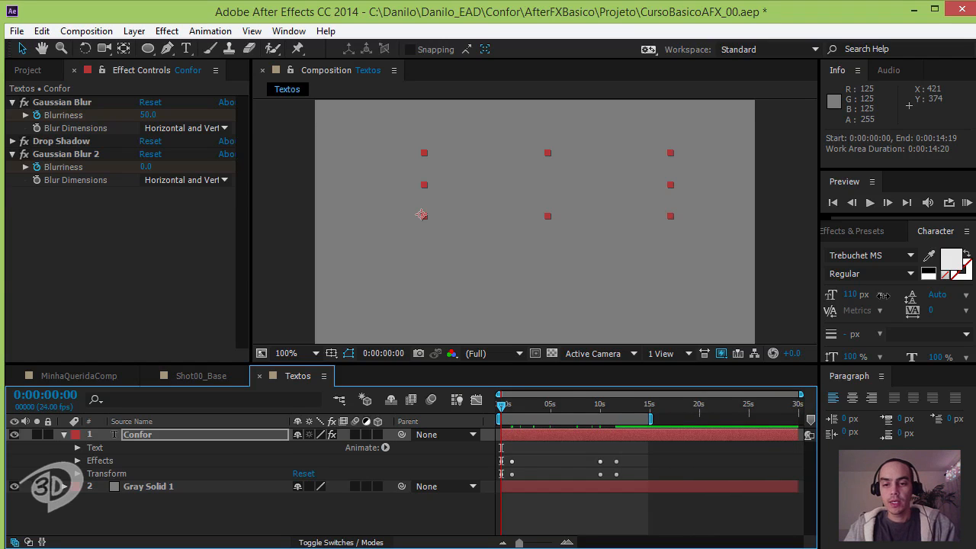
key(space)
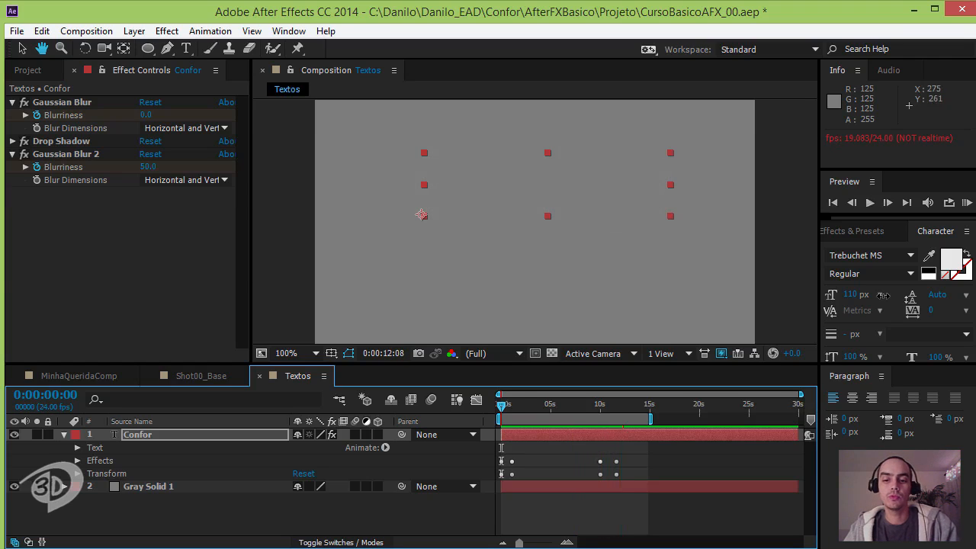
key(space)
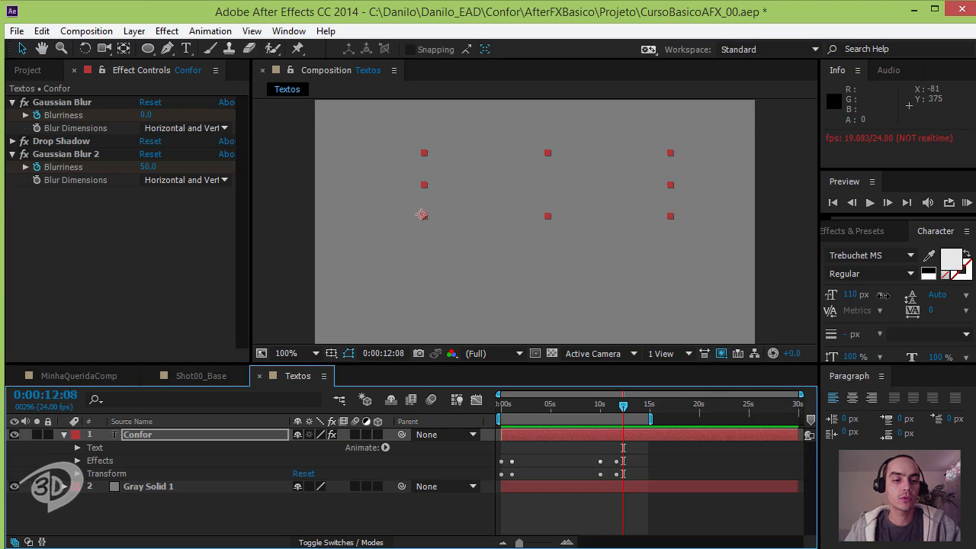
Step: Switch to the MinhaQueridaComp composition, select Shape Layer 1 and show the Mode and TrkMat columns in the timeline
click(79, 376)
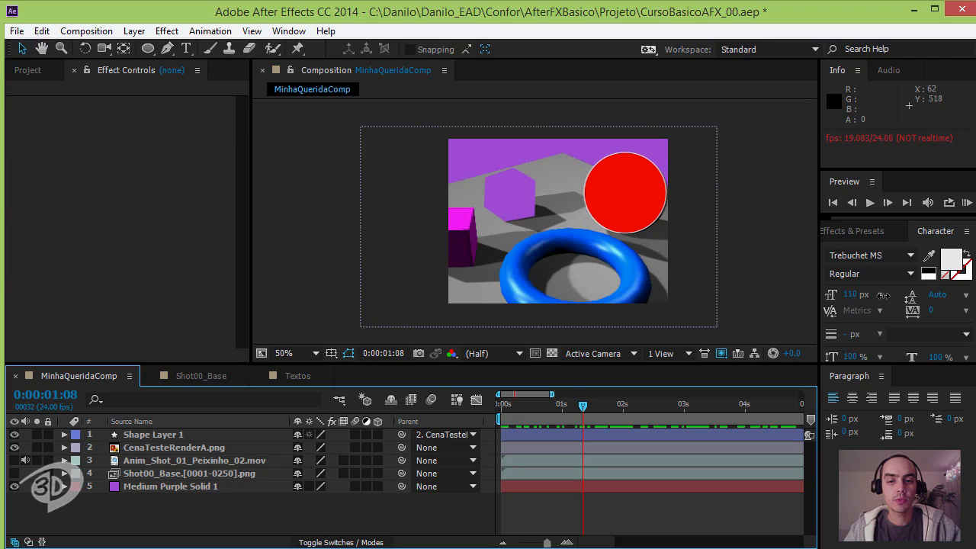
click(153, 435)
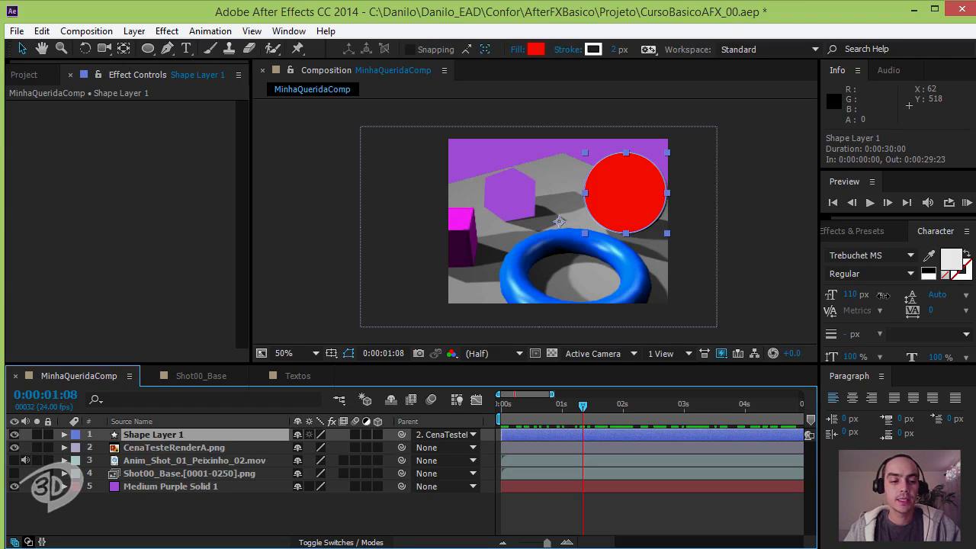
click(28, 541)
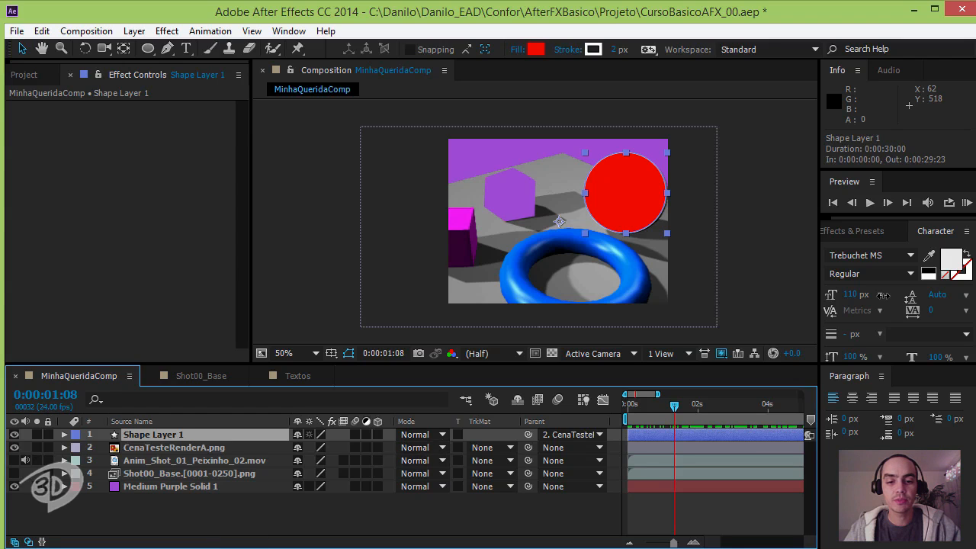
Step: Try the Multiply and Color blending modes on Shape Layer 1
click(420, 435)
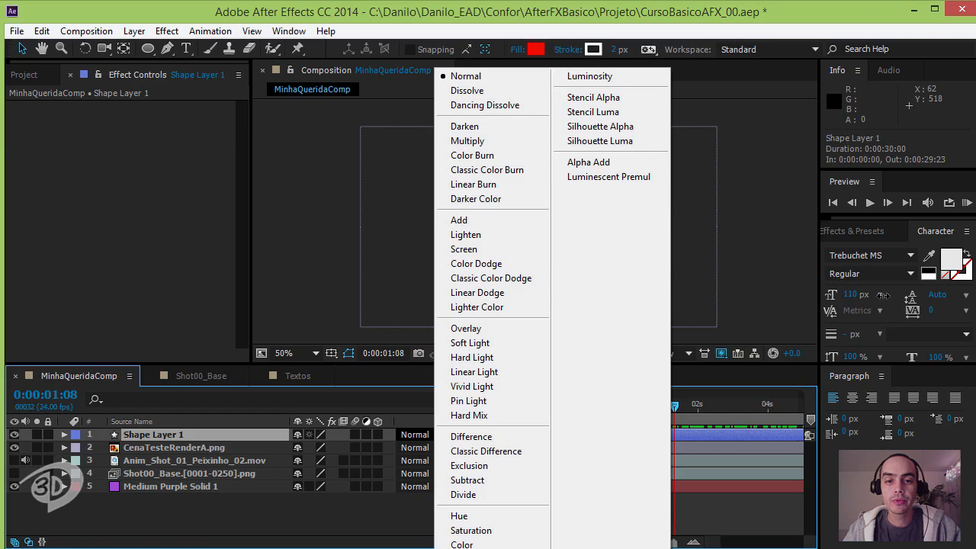
click(466, 140)
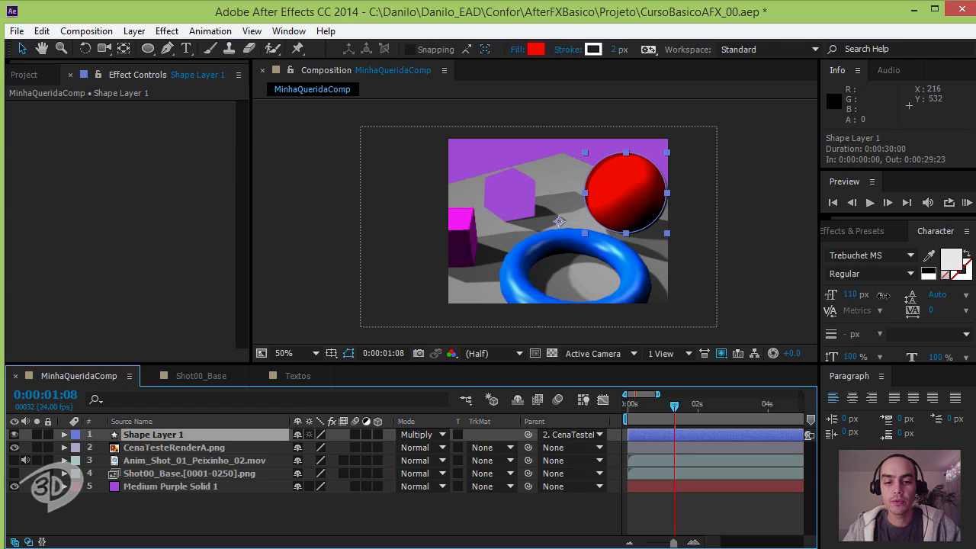
click(420, 433)
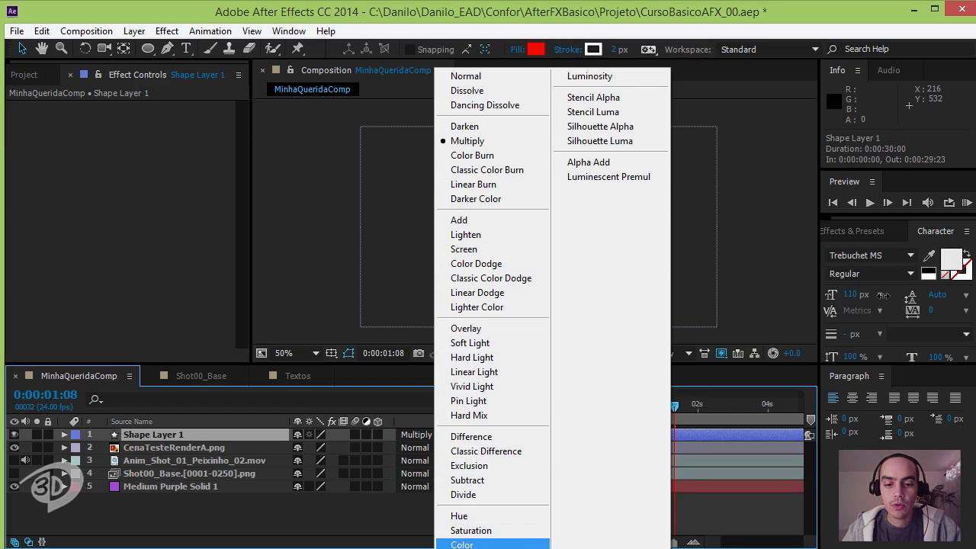
click(462, 545)
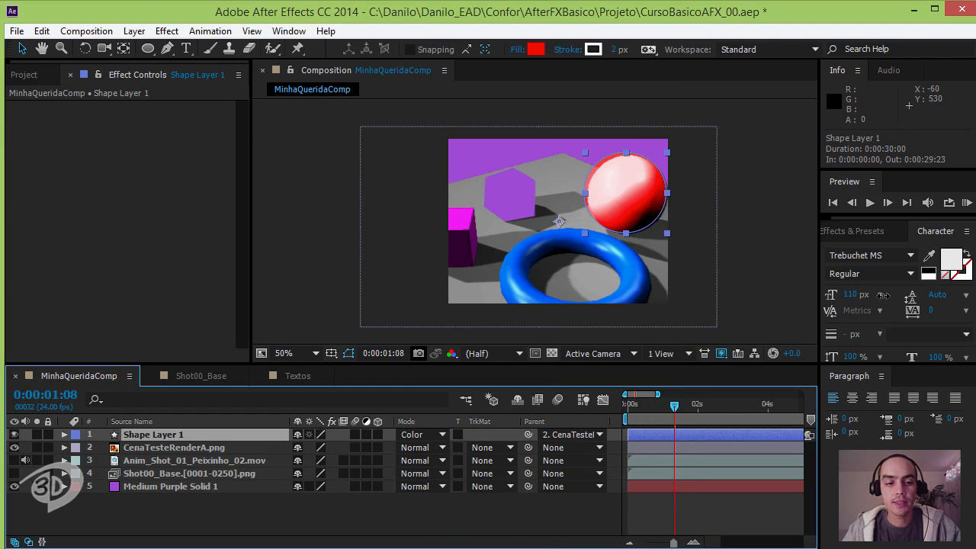
Step: Set Shape Layer 1's blending mode to Soft Light, and show the In, Out, Duration and Stretch columns in the timeline
click(418, 435)
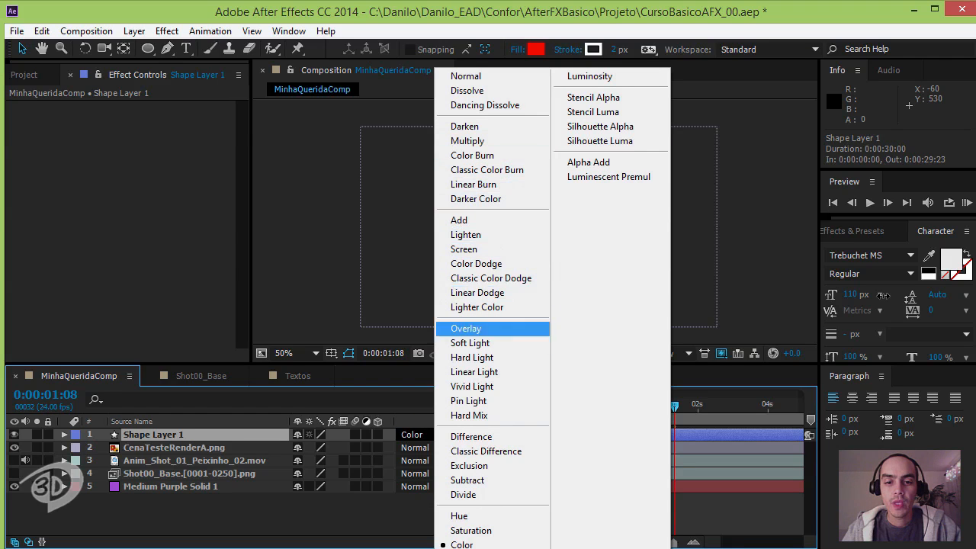
click(470, 343)
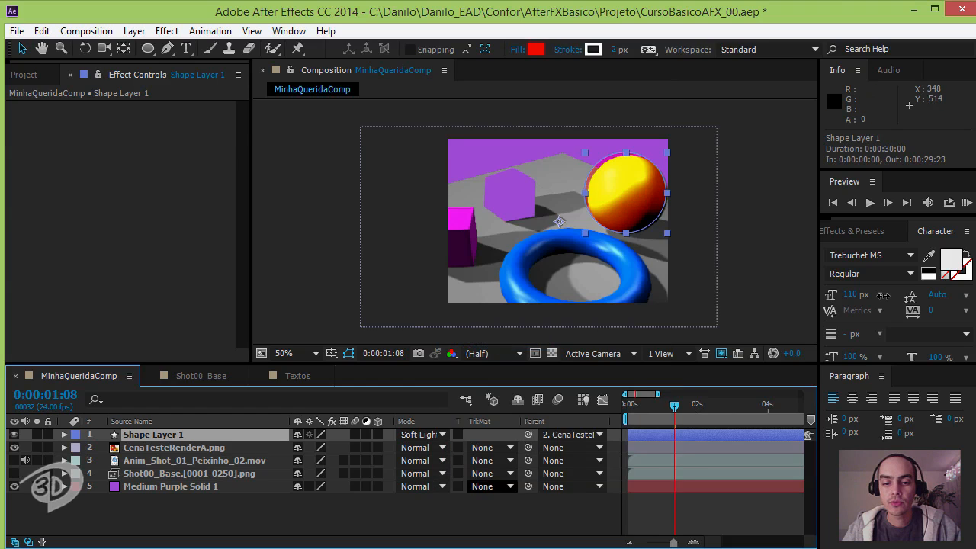
click(488, 512)
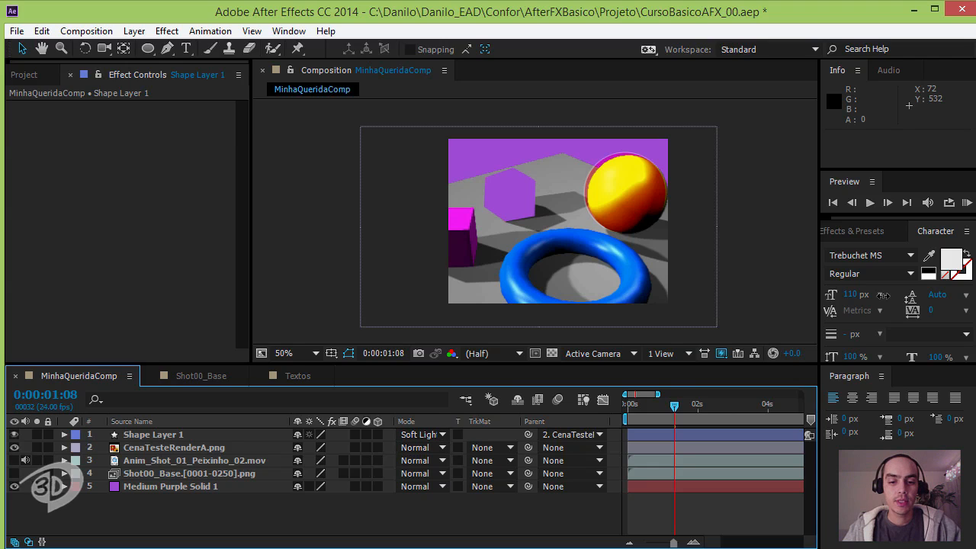
click(42, 542)
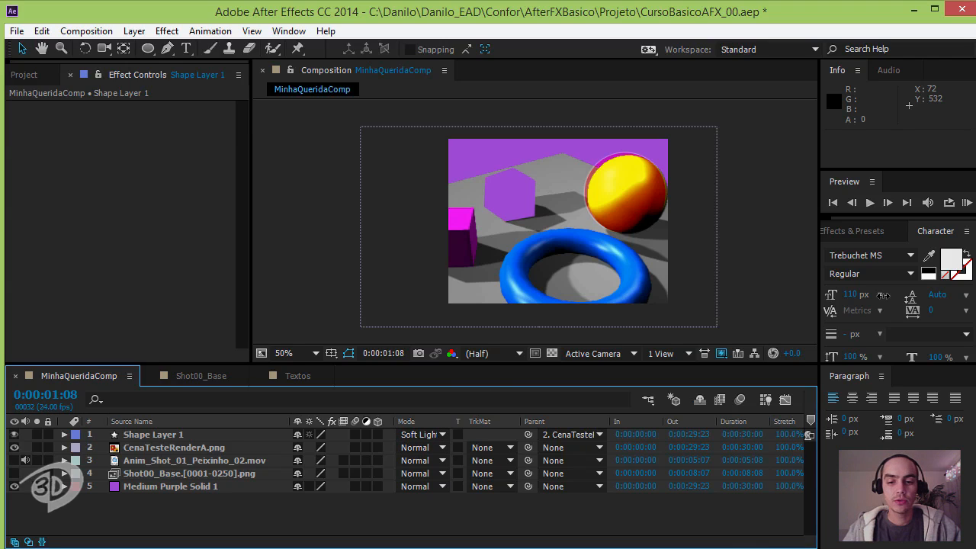